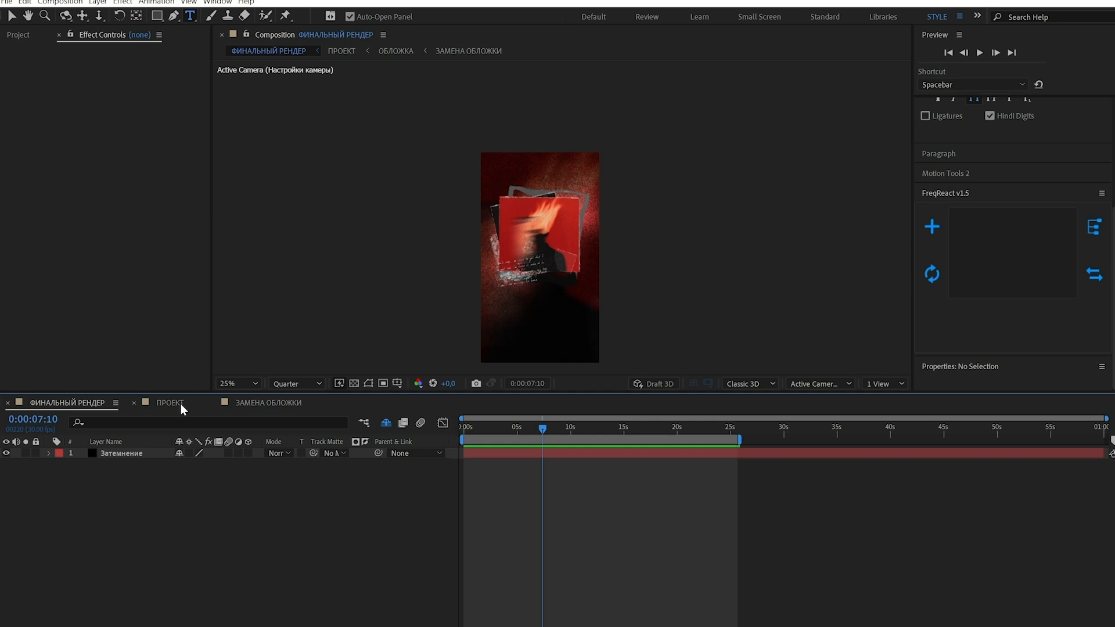
Step: Look through the ФИНАЛЬНЫЙ РЕНДЕР, ПРОЕКТ and ЗАМЕНА ОБЛОЖКИ compositions and the template's project folder
left_click(257, 404)
left_click(93, 405)
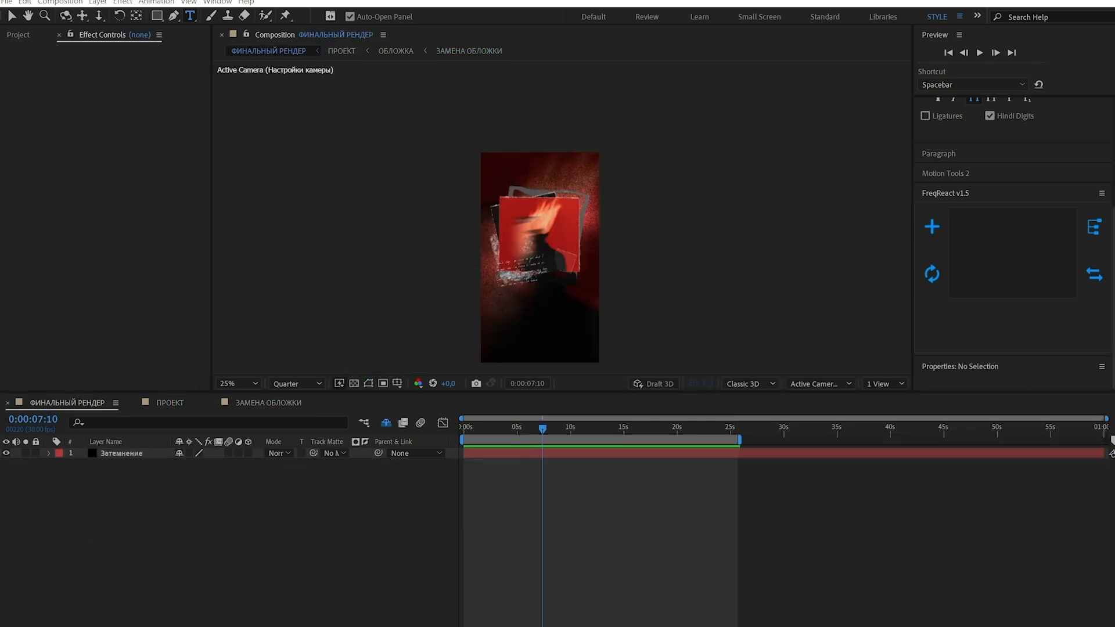
left_click(73, 607)
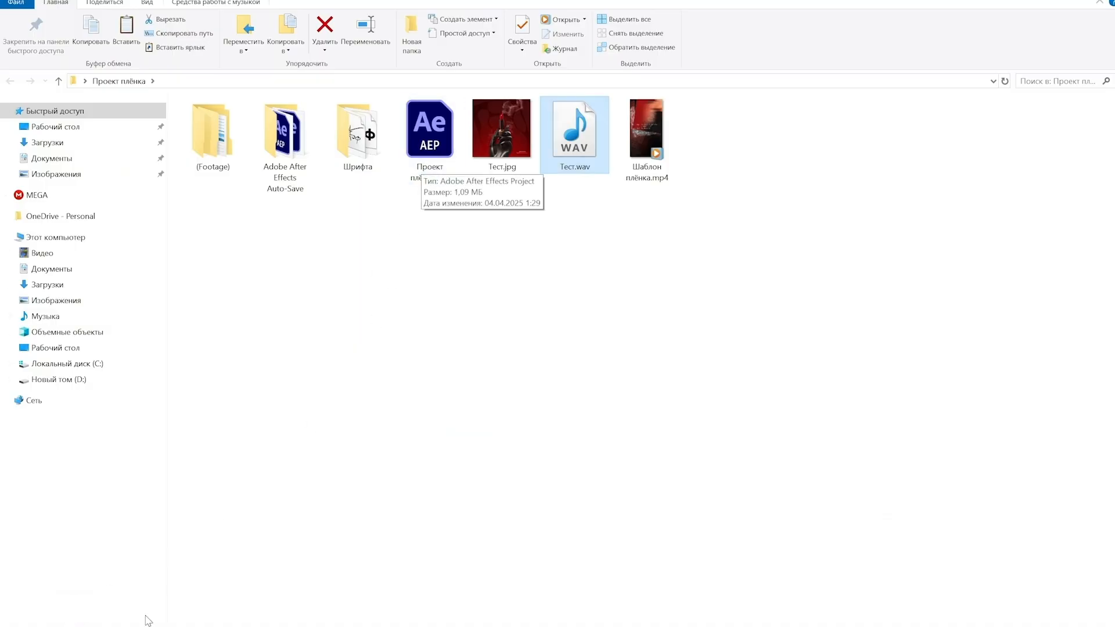
left_click(189, 624)
mouse_move(482, 430)
left_mouse_down()
mouse_move(464, 430)
mouse_move(485, 430)
left_mouse_up()
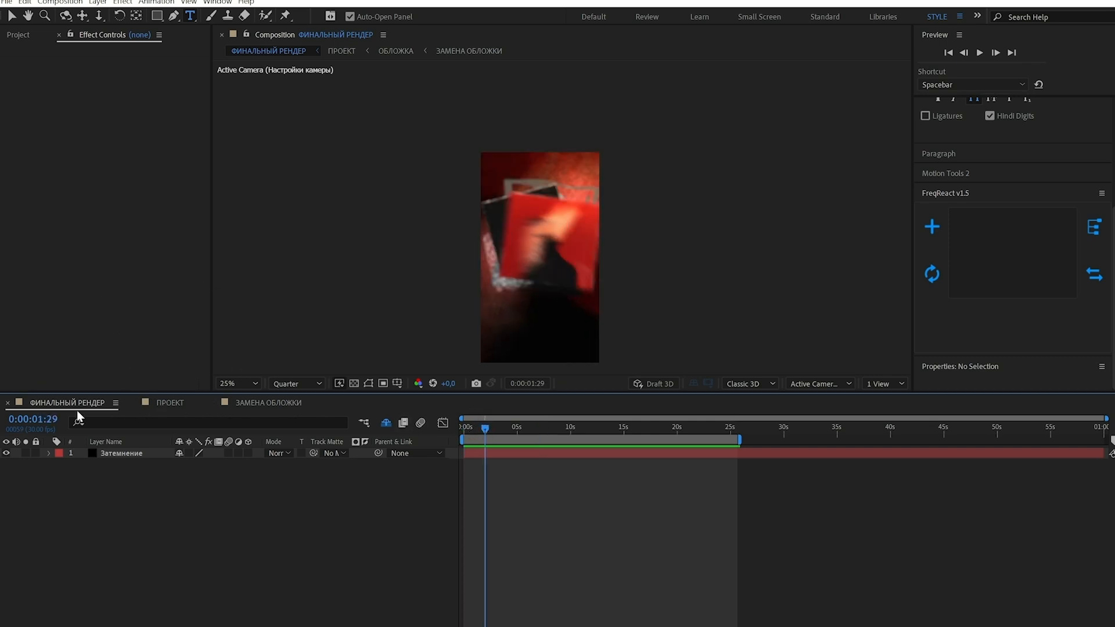
left_click(153, 406)
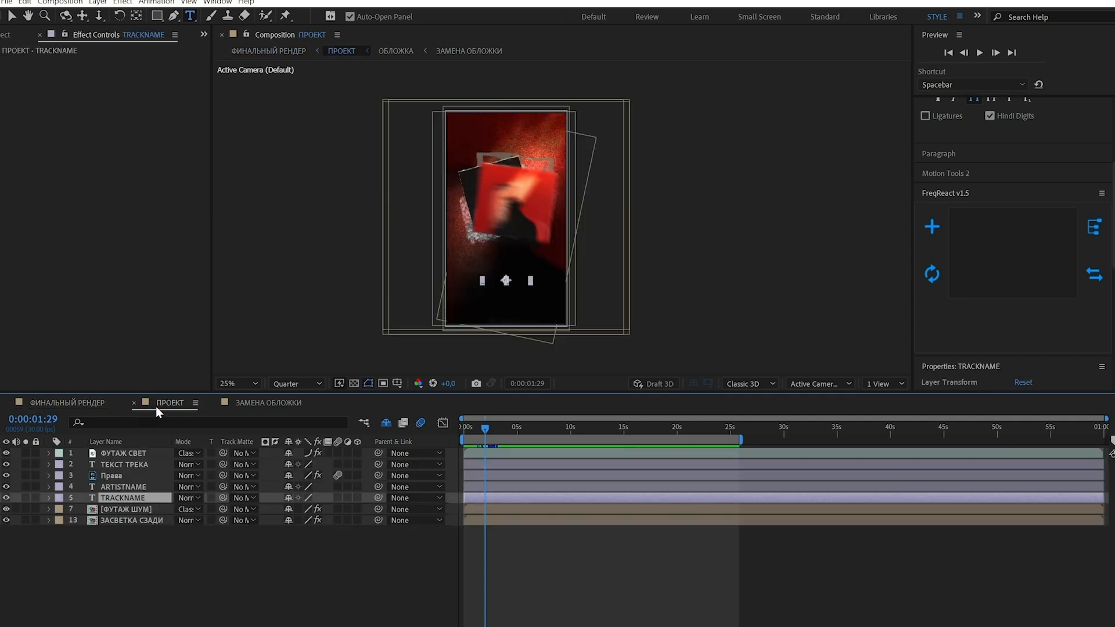
left_click(252, 406)
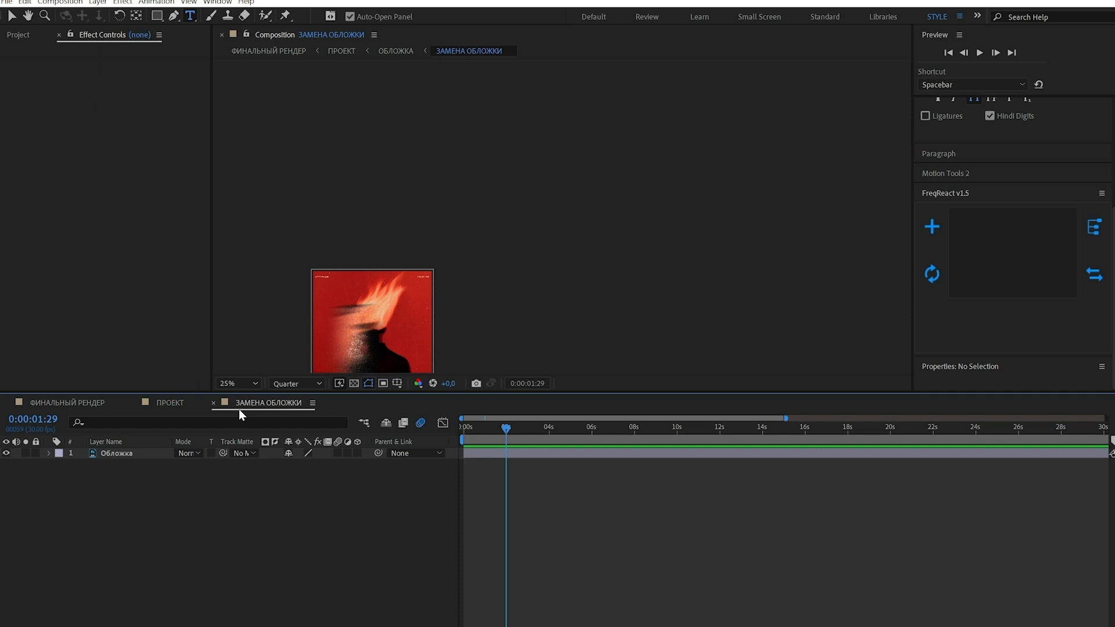
left_click(171, 405)
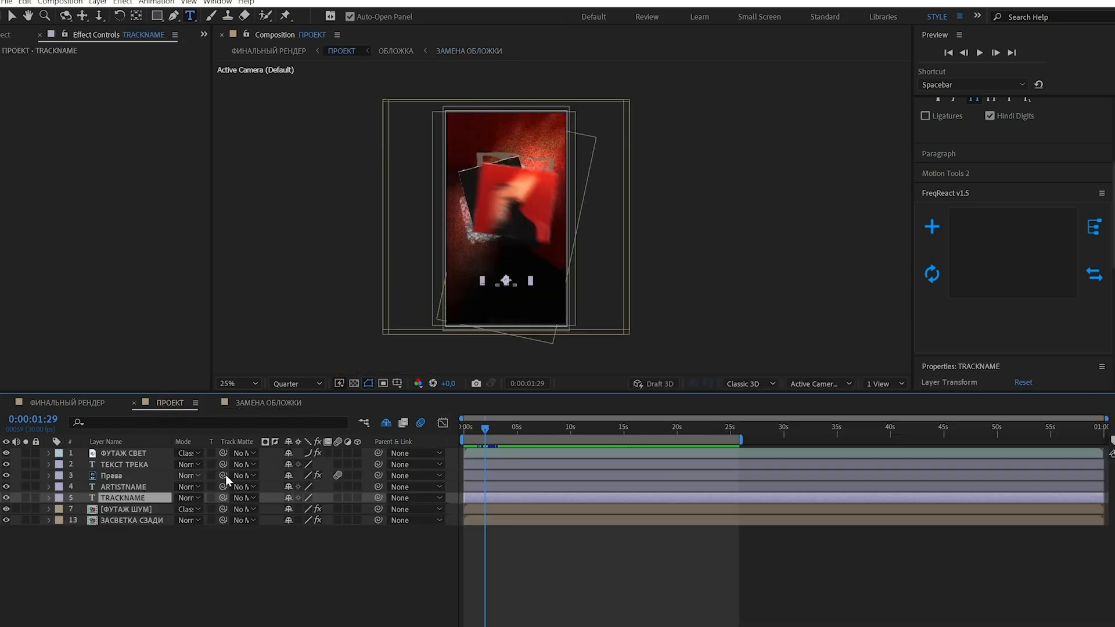
left_click_drag(522, 431, 583, 431)
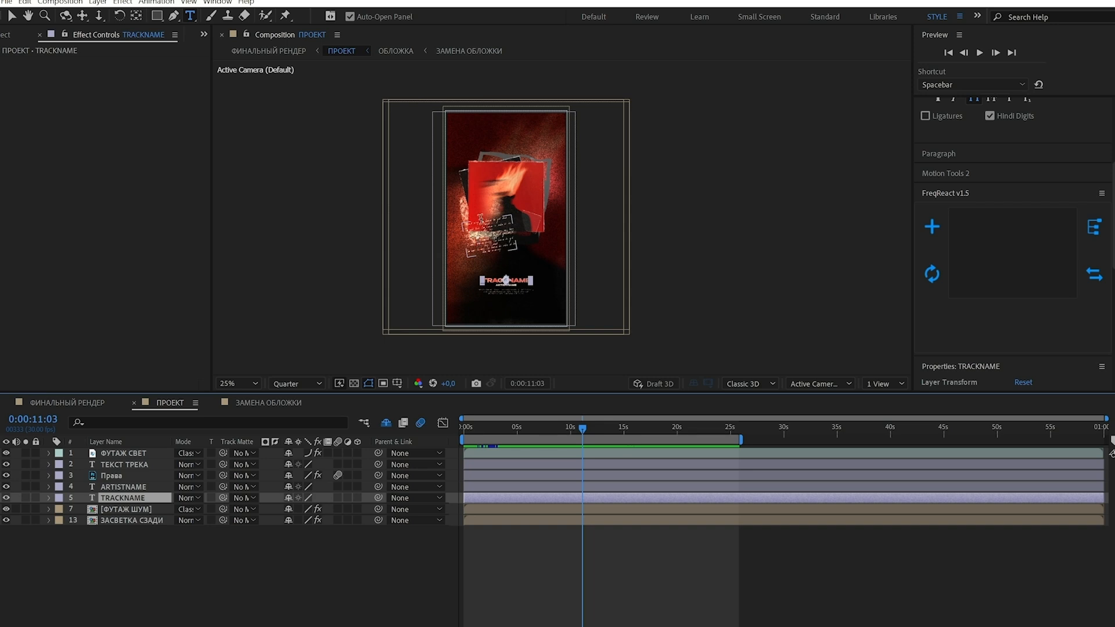
Step: Add Тест.jpg from the Проект плёнка folder to the ЗАМЕНА ОБЛОЖКИ composition, with the time at 0:00:00:00
left_click(251, 403)
left_click_drag(489, 427, 464, 427)
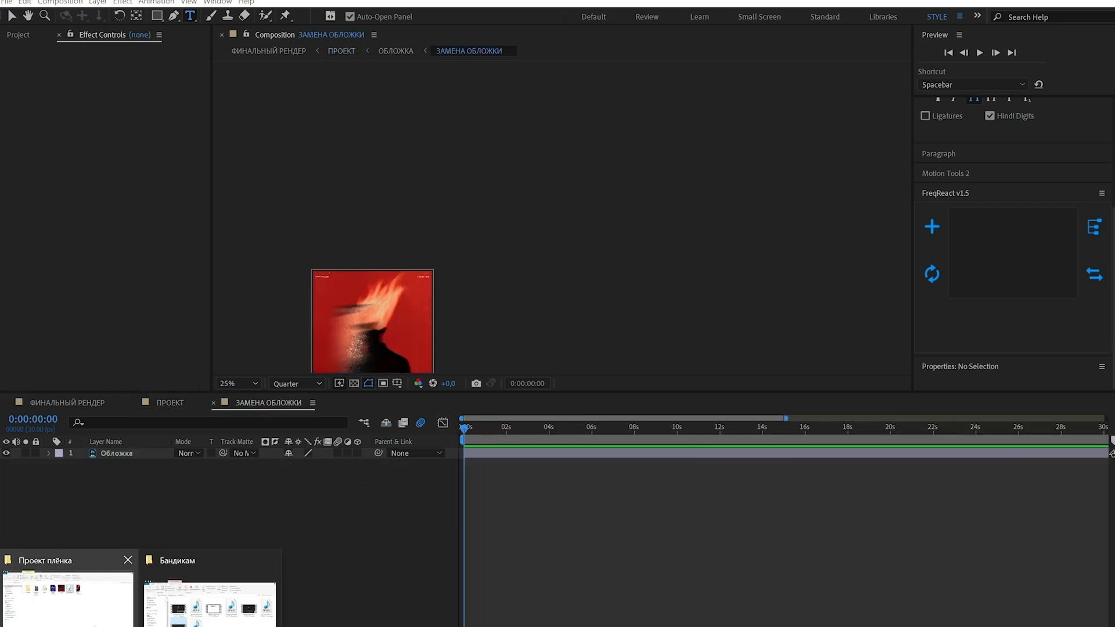
left_click(84, 604)
left_click(490, 156)
left_click_drag(490, 156, 371, 325)
Step: Move and scale the Тест.jpg layer to fit the square cover frame
left_click(9, 17)
scroll(332, 291, "down", 3)
scroll(298, 305, "up", 1)
left_click_drag(471, 214, 423, 266)
scroll(378, 288, "up", 2)
scroll(483, 270, "up", 3)
scroll(619, 195, "down", 2)
left_click_drag(630, 181, 619, 191)
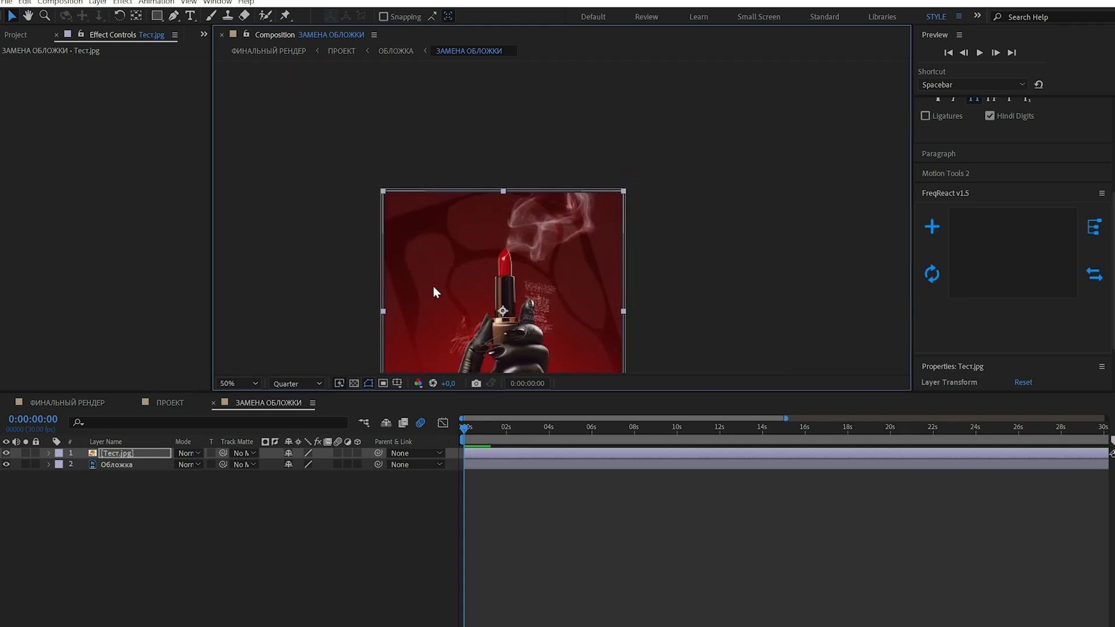
Step: Delete the Обложка layer and preview the new cover in the ФИНАЛЬНЫЙ РЕНДЕР composition at 0:00:12:23
left_click(137, 465)
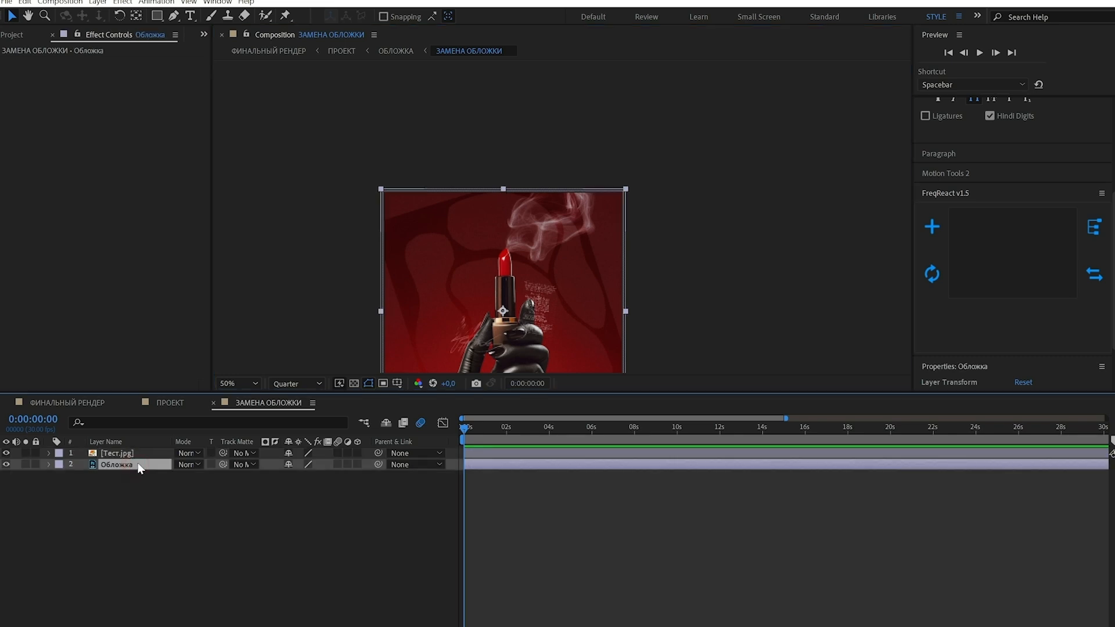
key("Delete")
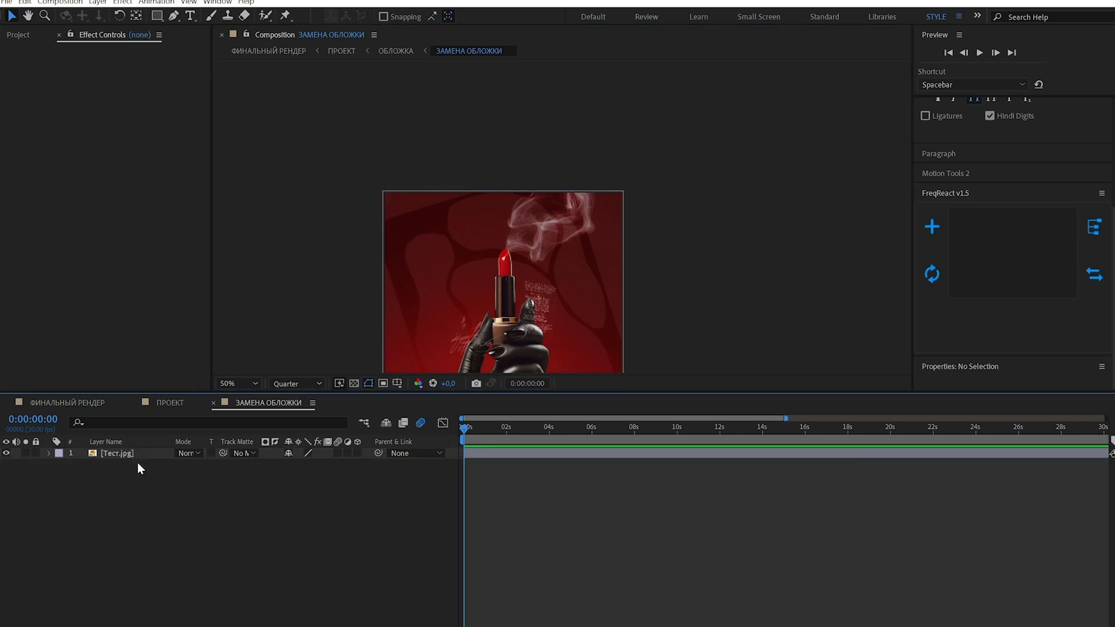
left_click(71, 405)
left_click_drag(467, 431, 601, 431)
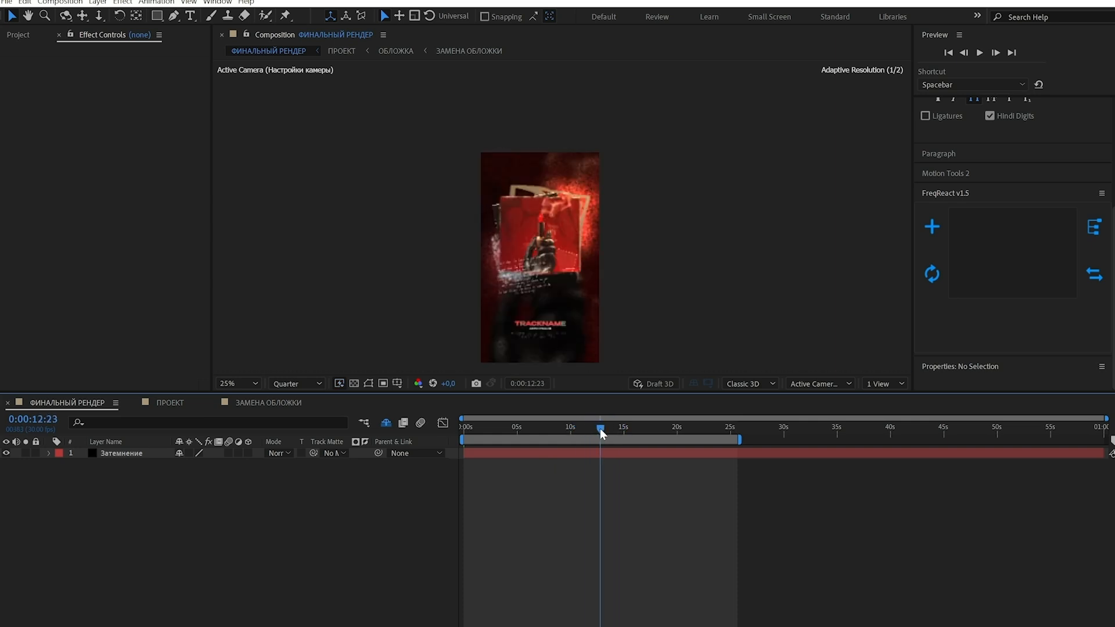
Step: Open the ПРОЕКТ composition and inspect the ARTISTNAME and TRACKNAME text layers up close
left_click(170, 405)
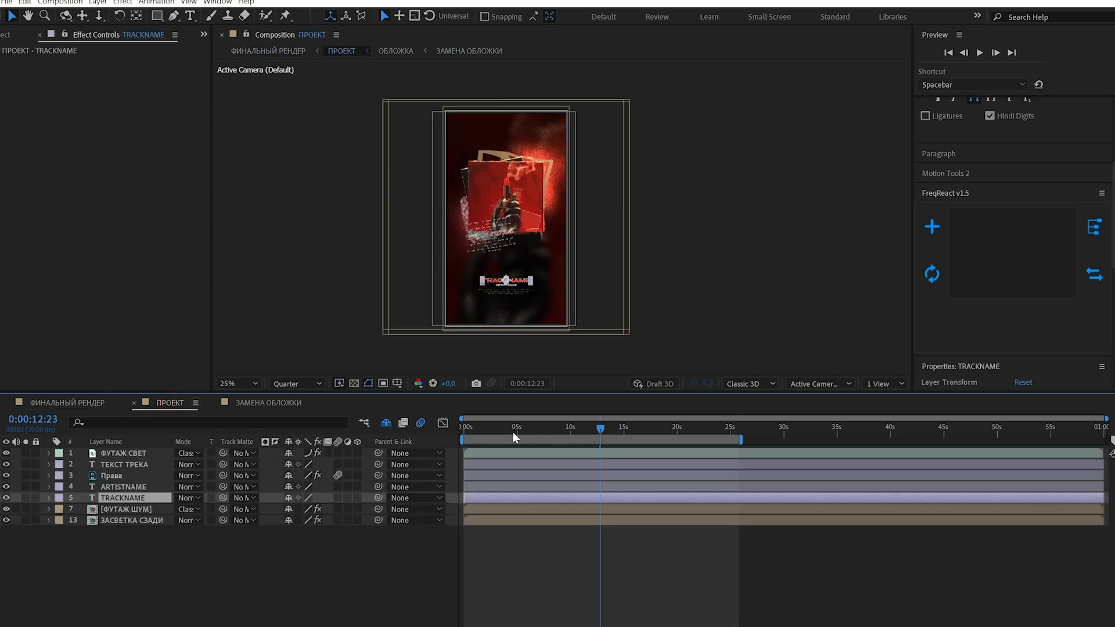
left_click(122, 487)
left_click(120, 498)
left_click(120, 491)
scroll(506, 299, "up", 1)
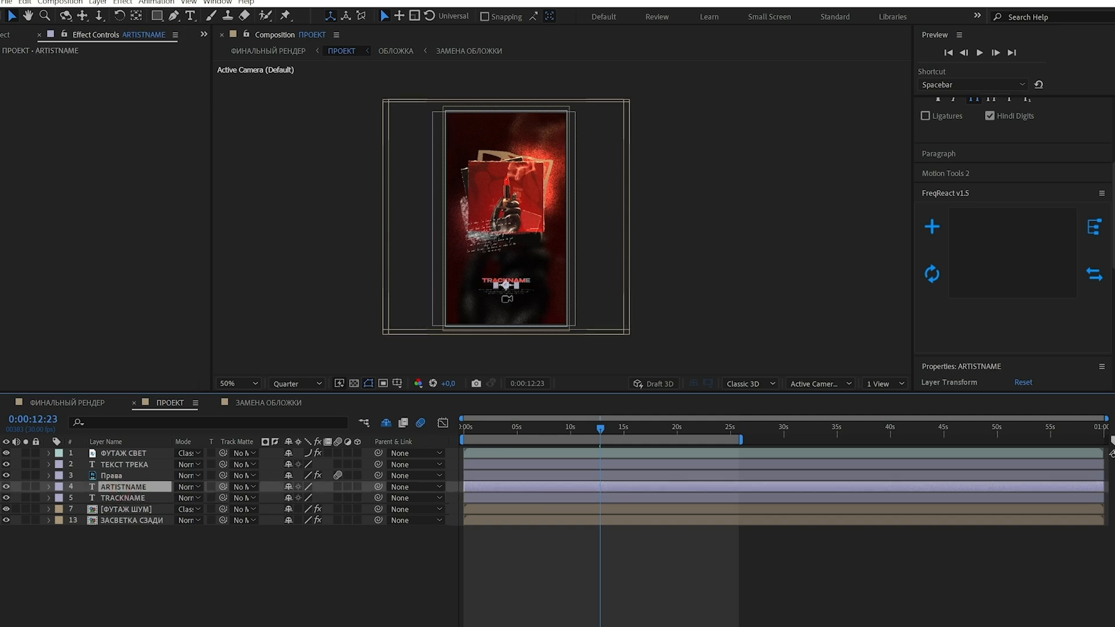
scroll(507, 286, "up", 2)
left_click(119, 500)
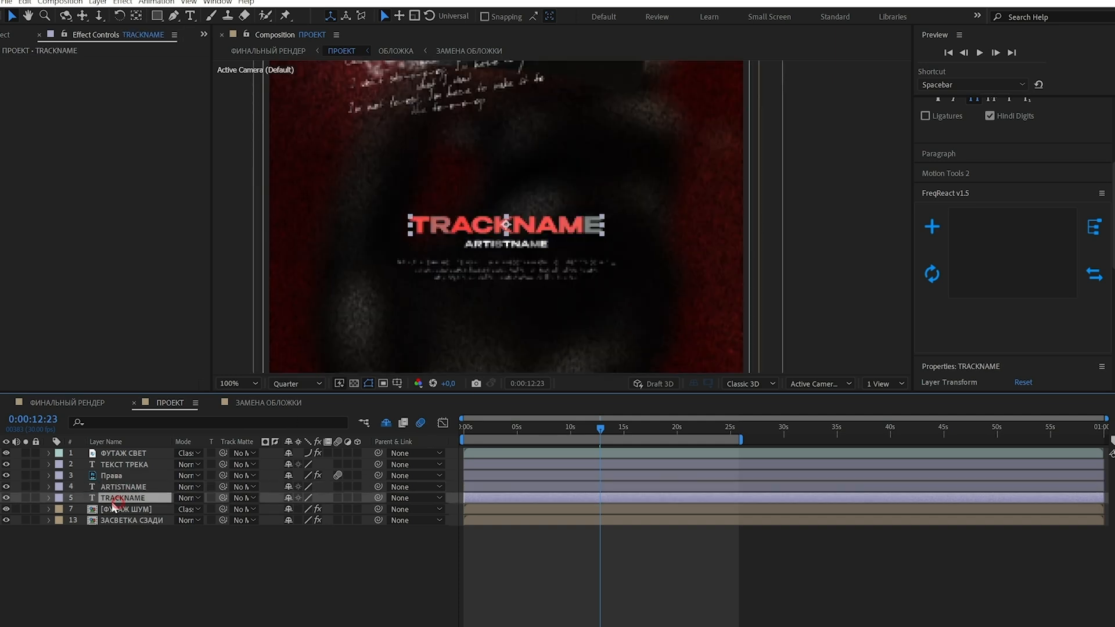
Step: Replace the TRACKNAME layer's text with GGH44J5544J and change its fill from red to light blue
double_click(91, 498)
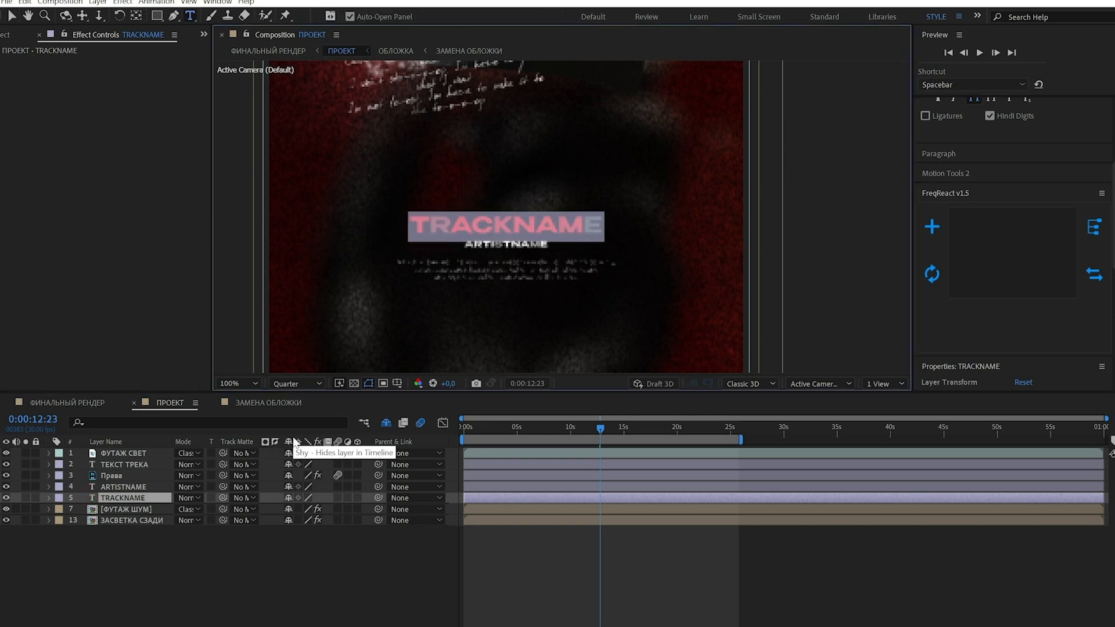
type("GGH44J5544J")
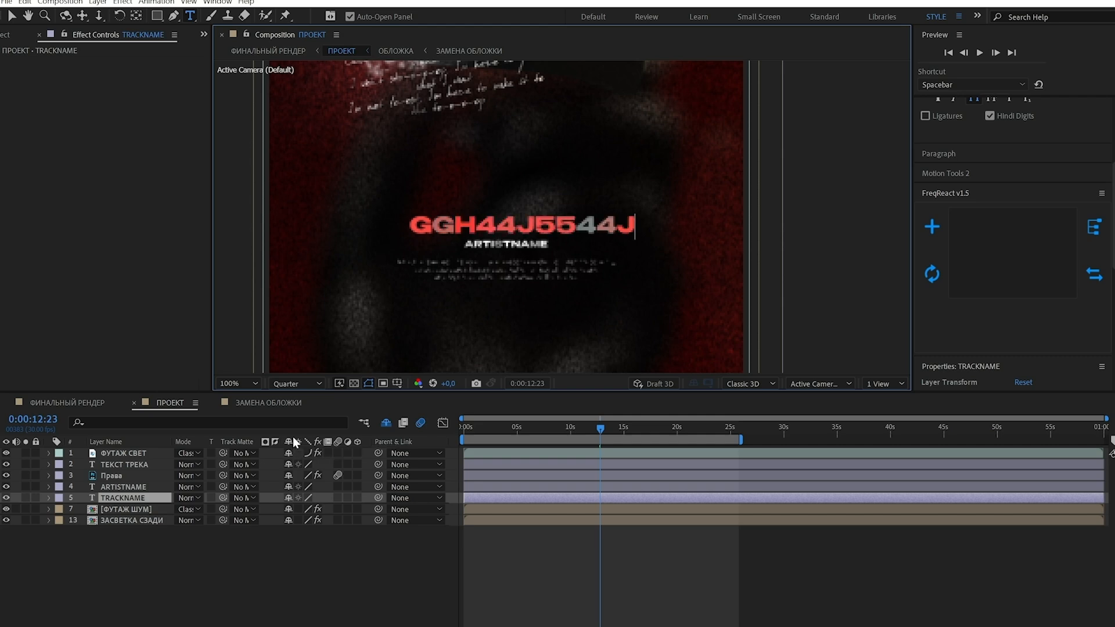
double_click(501, 218)
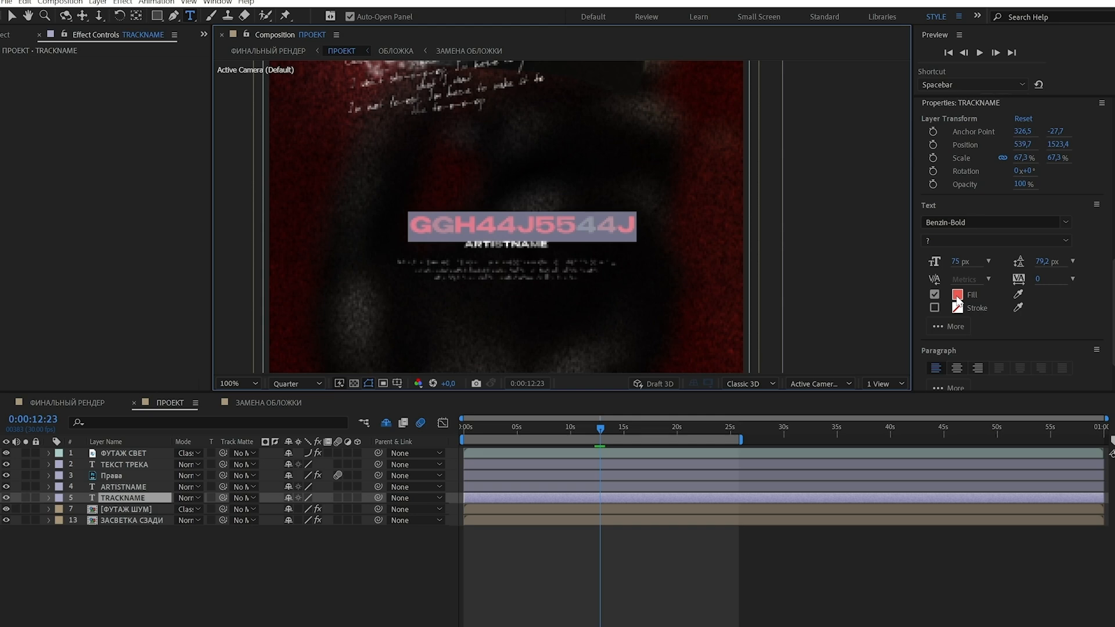
left_click(957, 295)
mouse_move(857, 265)
left_mouse_down()
mouse_move(850, 295)
mouse_move(850, 262)
left_mouse_up()
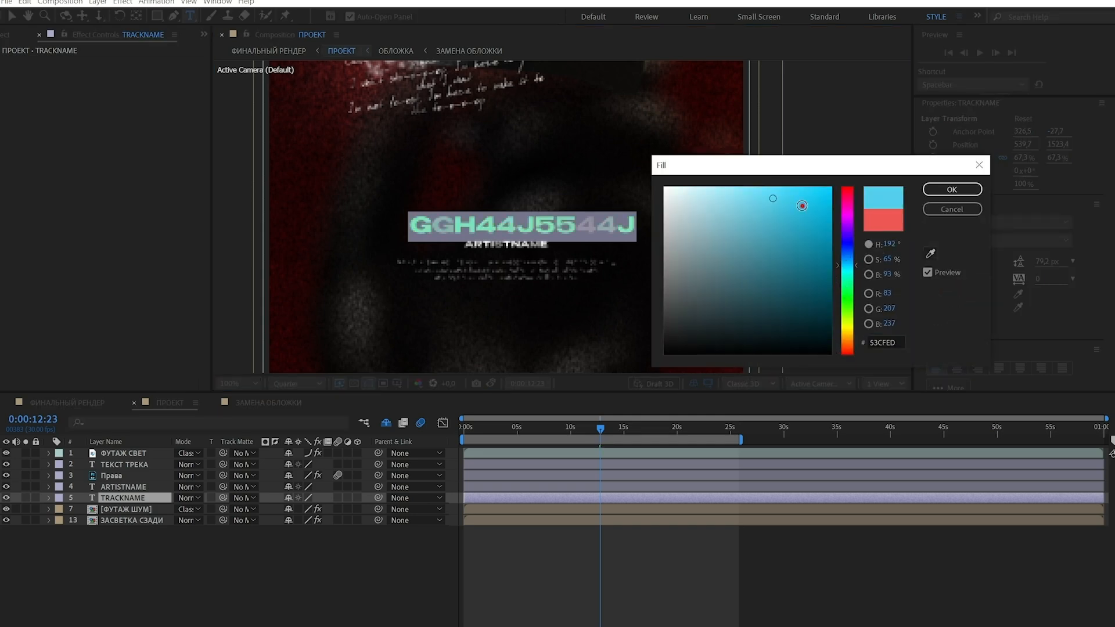
left_click(951, 189)
left_click(356, 542)
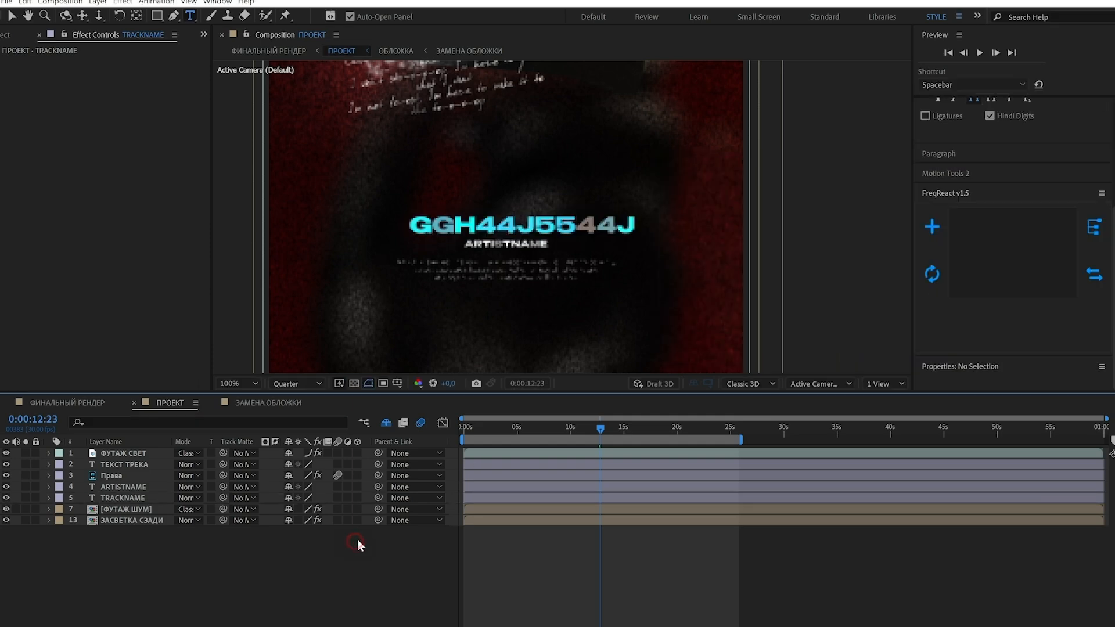
Step: Undo the fill colour and text changes on the TRACKNAME layer
scroll(549, 282, "down", 4)
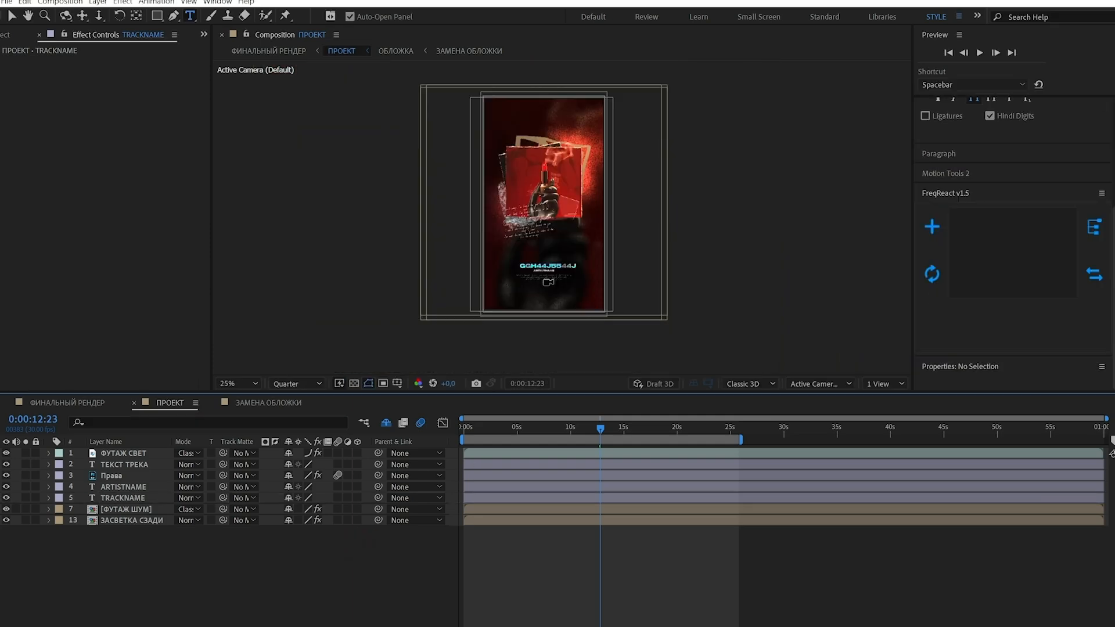
scroll(548, 282, "up", 3)
key("ctrl+z")
key("ctrl+z")
key("ctrl+z")
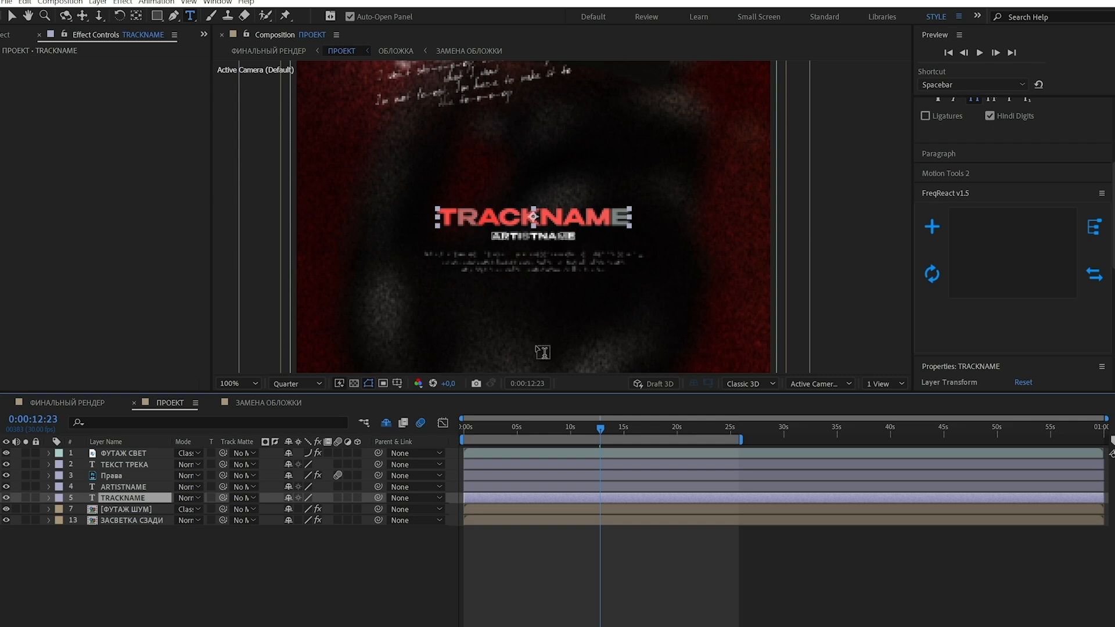
Step: Try GREG3HB as the ARTISTNAME layer's text, and undo the change
left_click(93, 487)
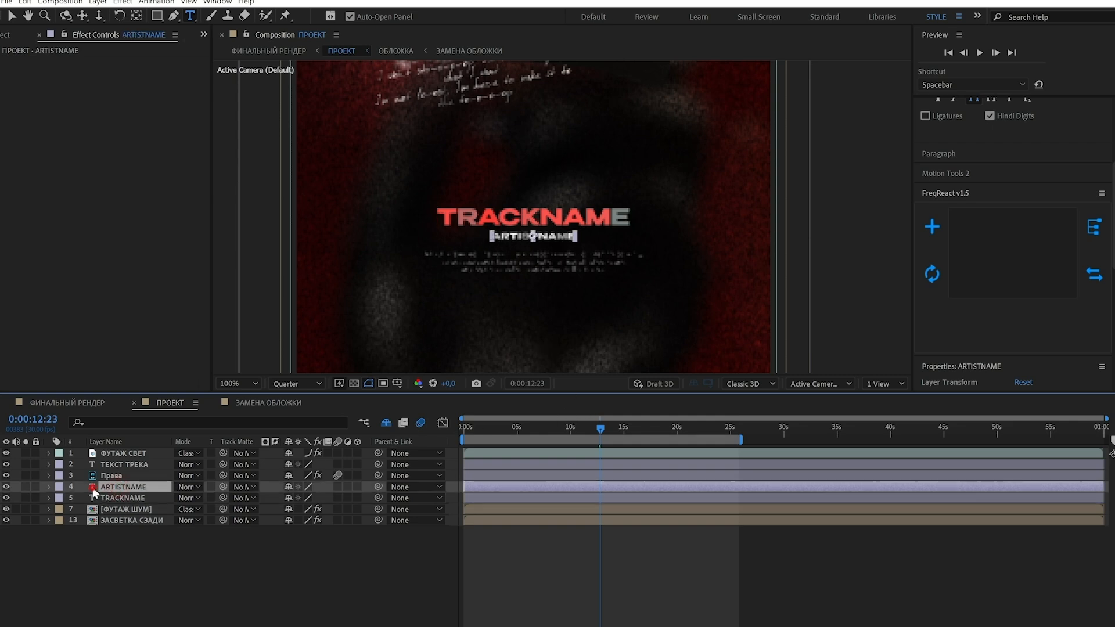
double_click(93, 487)
type("GREG3HB")
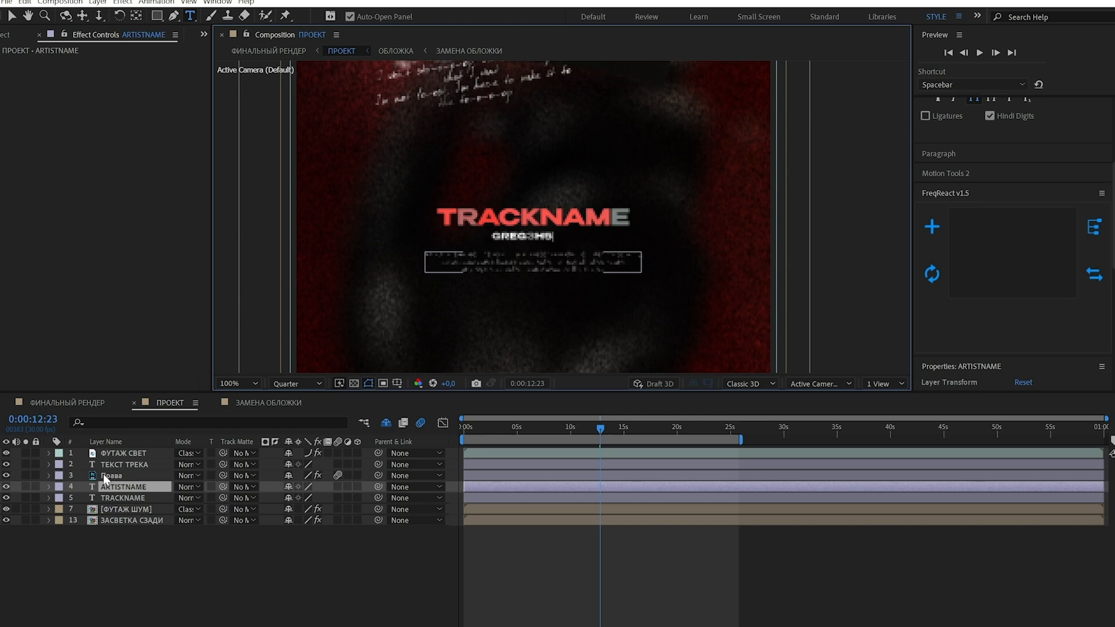
key("ctrl+z")
left_click(151, 576)
Step: Set the composition preview resolution to Full and move the current time to 0:00:13:23
left_click(301, 386)
left_click(292, 406)
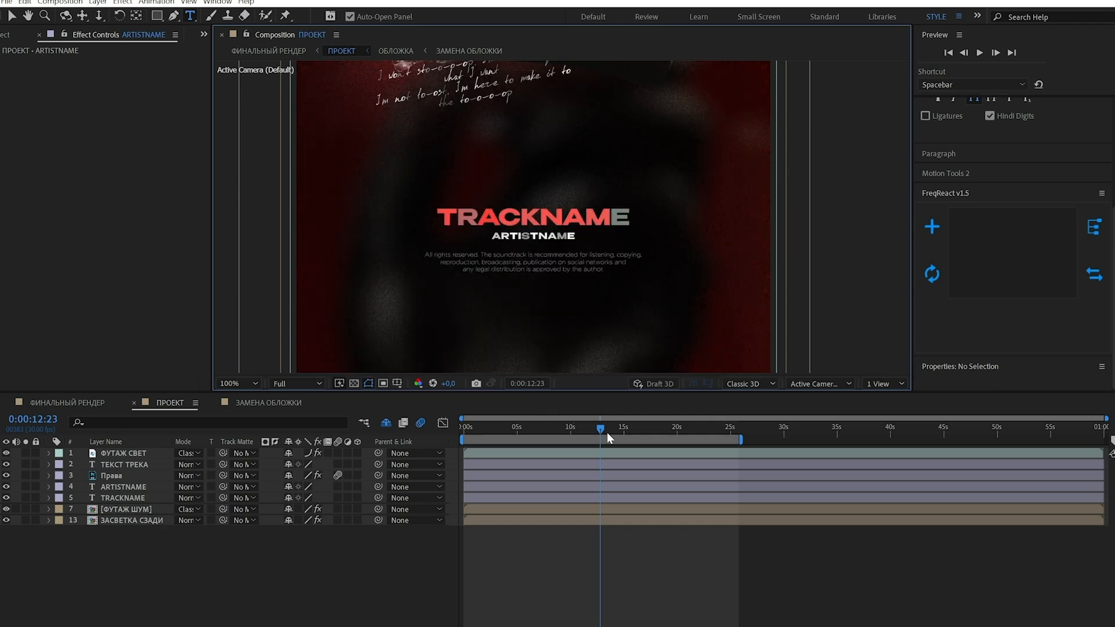
left_click_drag(600, 432, 611, 432)
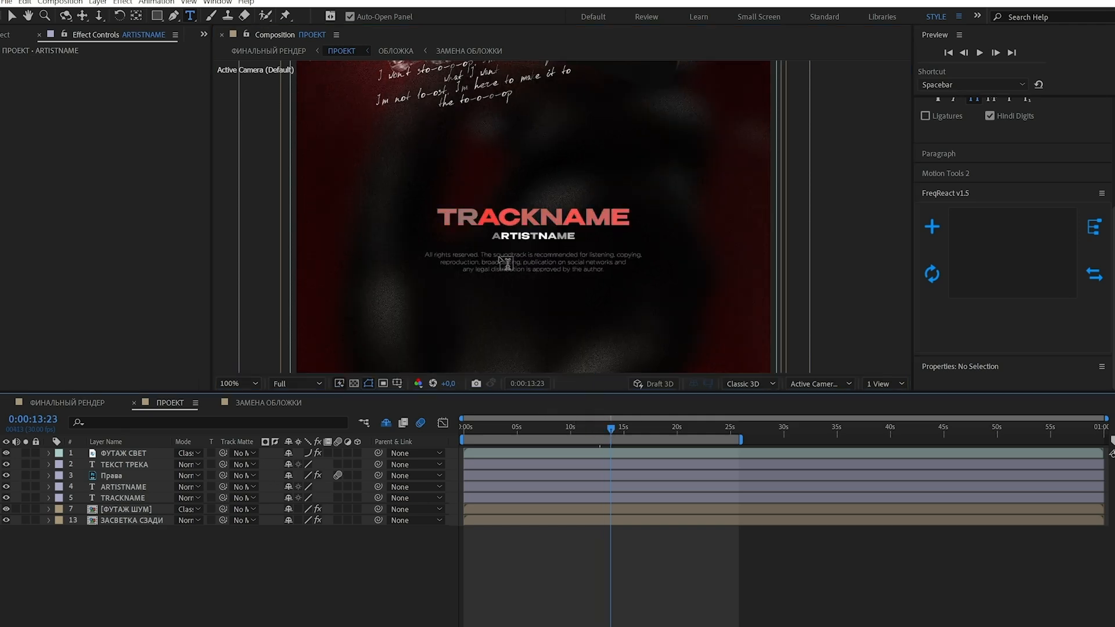
Step: Switch the Права layer's visibility off and on to check the rights text, leaving the layer visible
left_click(7, 476)
left_click(7, 476)
left_click(6, 476)
left_click(7, 476)
left_click(7, 476)
scroll(468, 198, "down", 3)
scroll(469, 159, "up", 3)
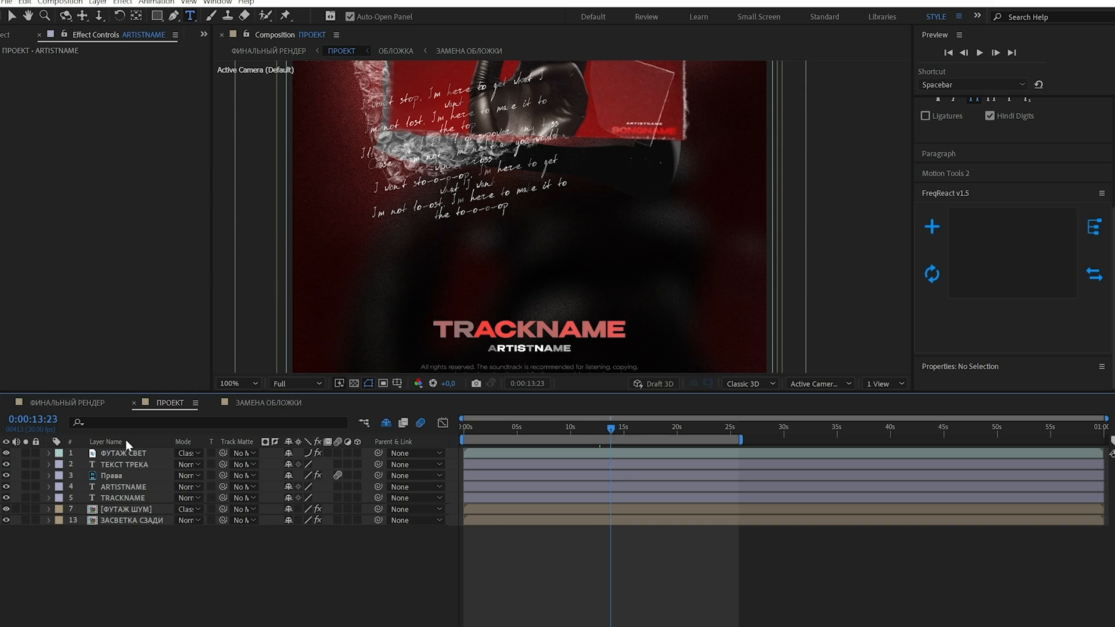
Step: Examine the ТЕКСТ ТРЕКА lyrics layer at different times, hiding and showing it once
left_click(93, 465)
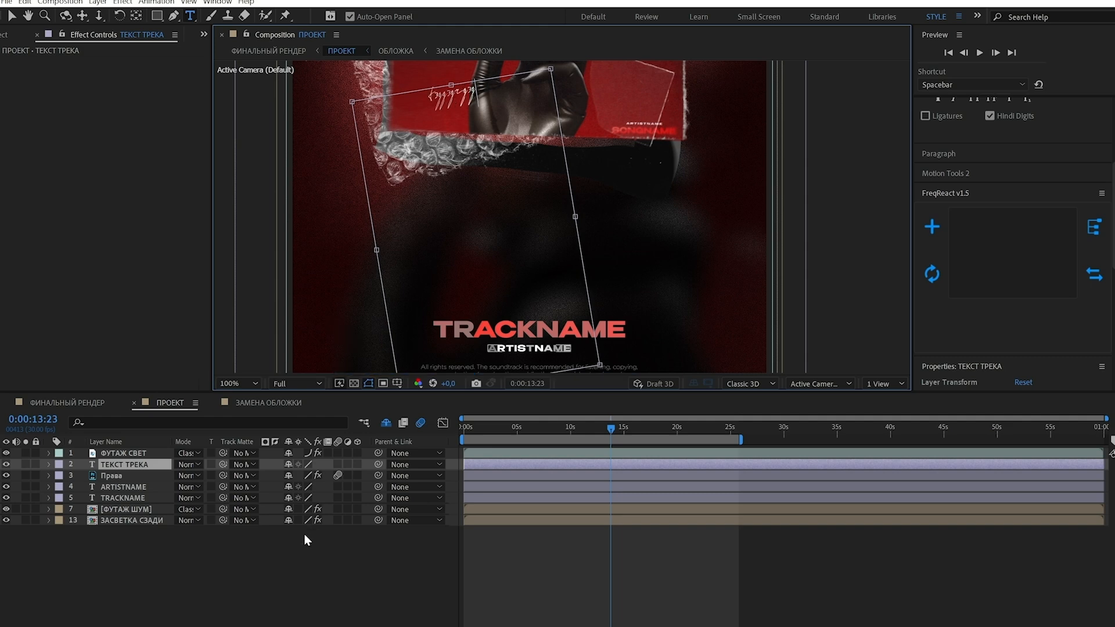
left_click(528, 430)
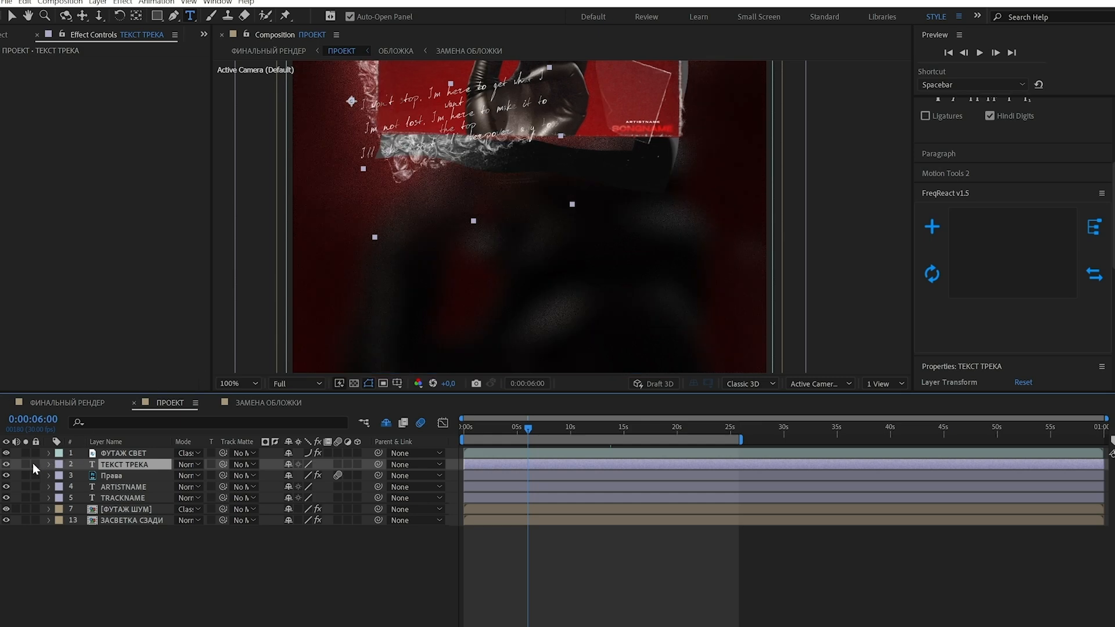
left_click(5, 465)
left_click(6, 464)
left_click_drag(563, 428, 592, 428)
scroll(598, 270, "down", 2)
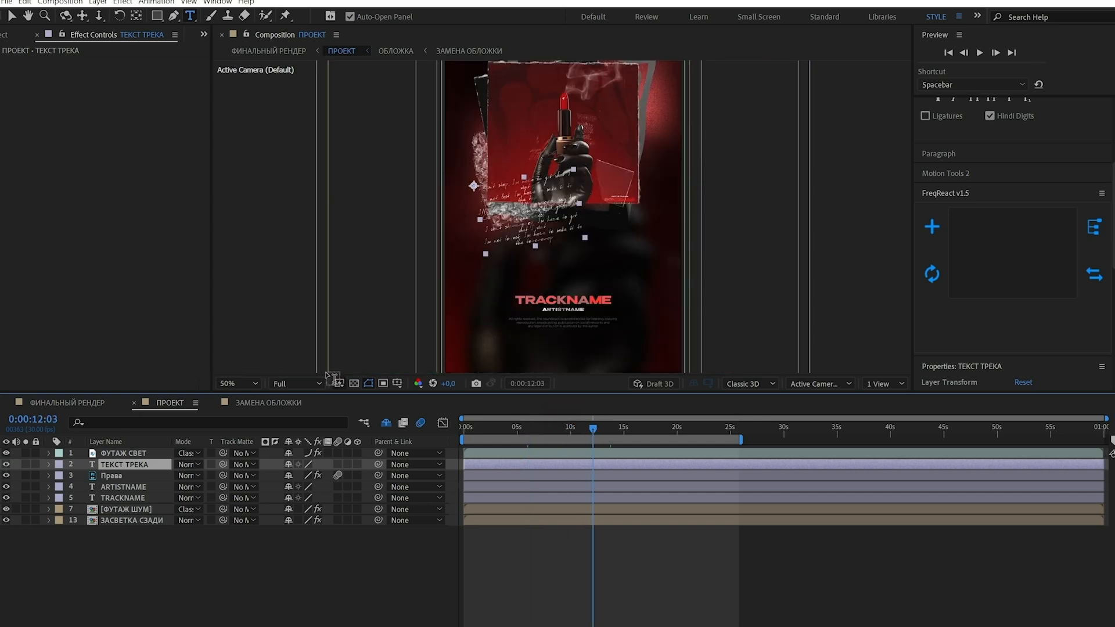
Step: Enable the Color Balance (HLS) effect on the ФУТАЖ СВЕТ layer and expand its settings
left_click(139, 452)
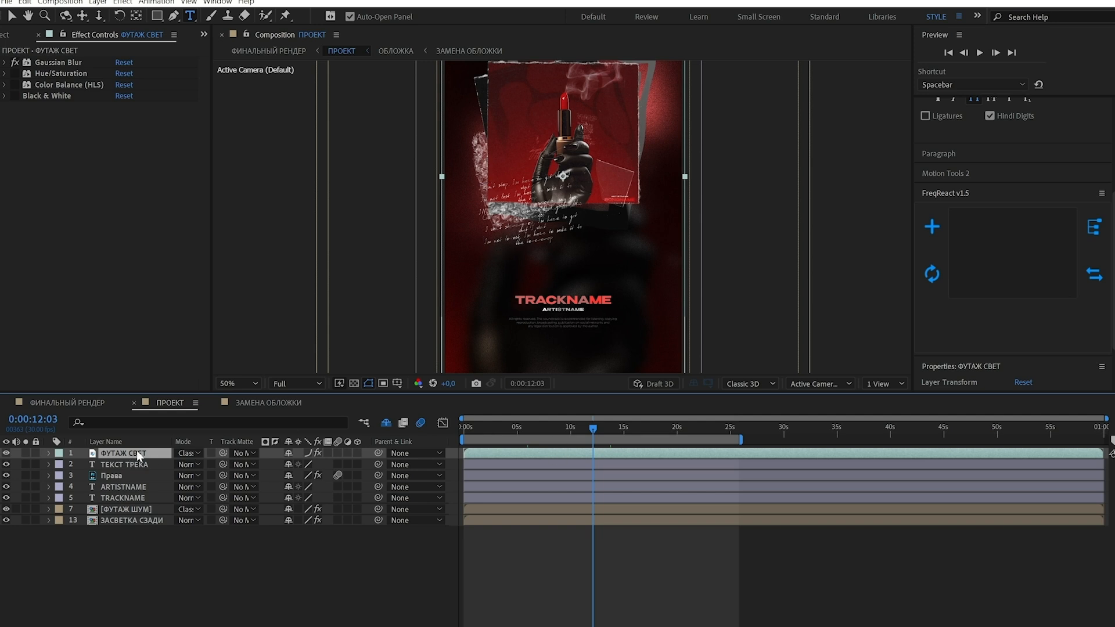
left_click(5, 36)
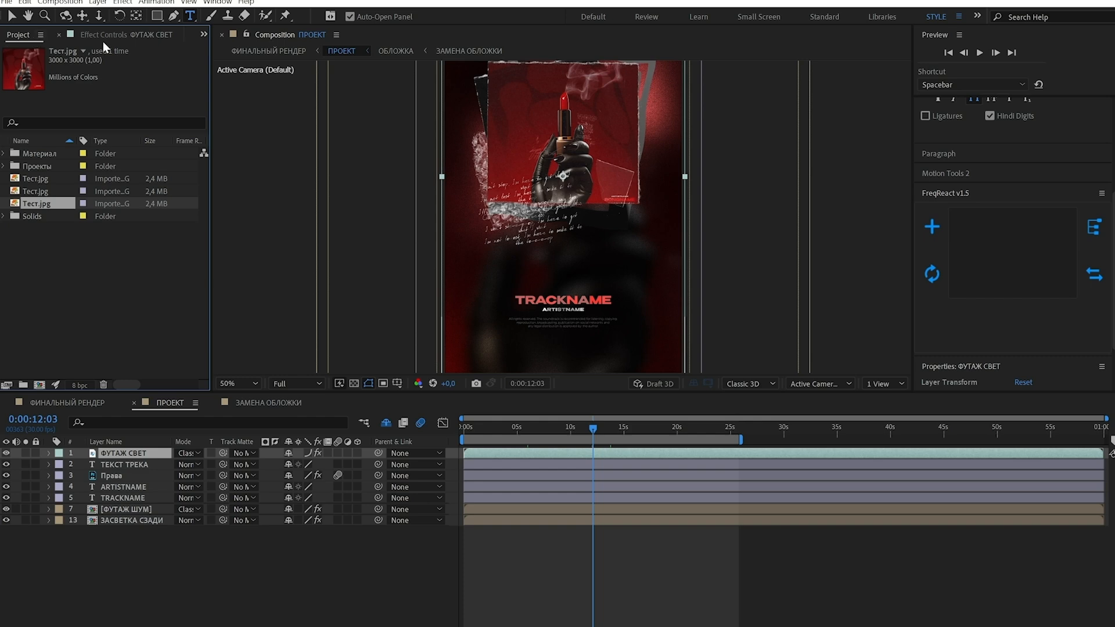
left_click(104, 39)
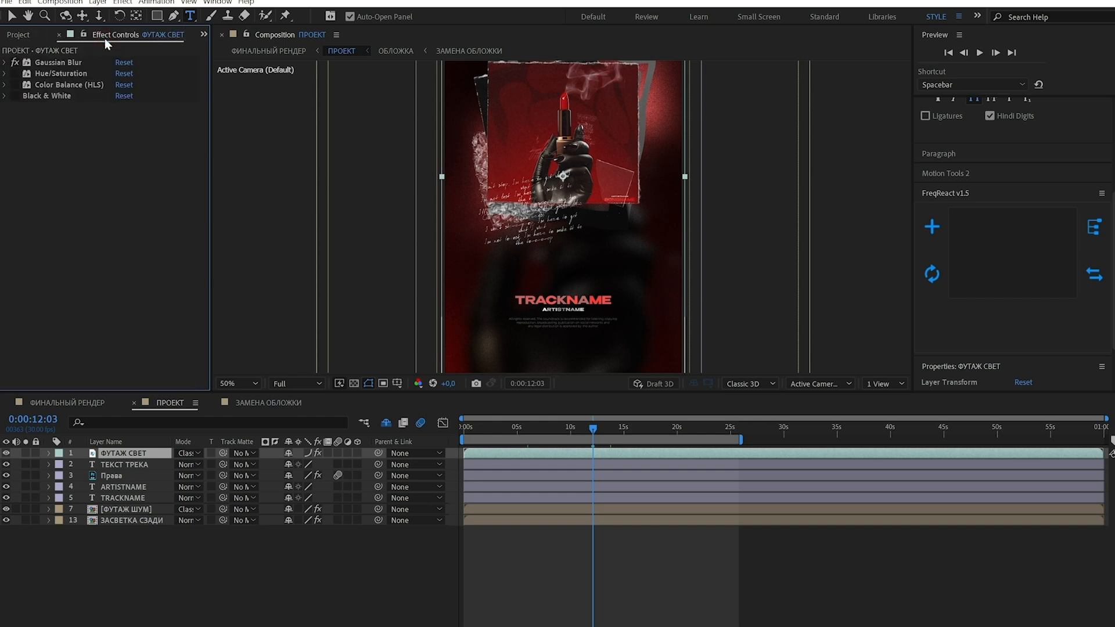
left_click(31, 85)
left_click(6, 85)
Step: Move the current time to 0:00:08:25 and set the Color Balance (HLS) hue to +188°
left_click(541, 427)
mouse_move(550, 426)
left_mouse_down()
mouse_move(566, 425)
mouse_move(558, 420)
left_mouse_up()
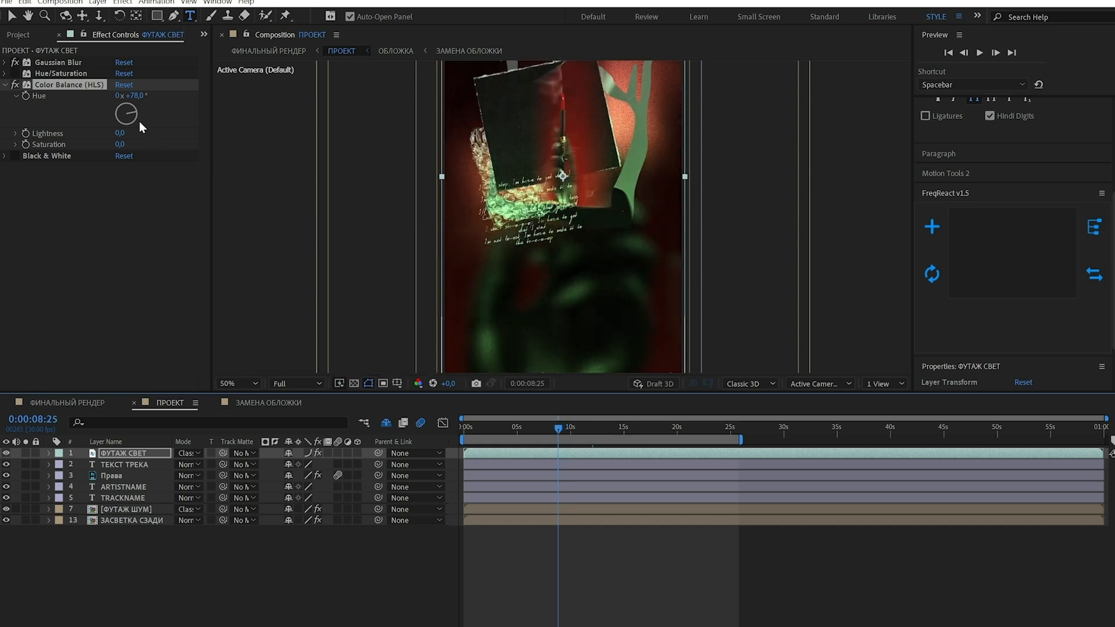
mouse_move(129, 118)
left_mouse_down()
mouse_move(109, 116)
mouse_move(123, 133)
mouse_move(160, 131)
mouse_move(125, 130)
left_mouse_up()
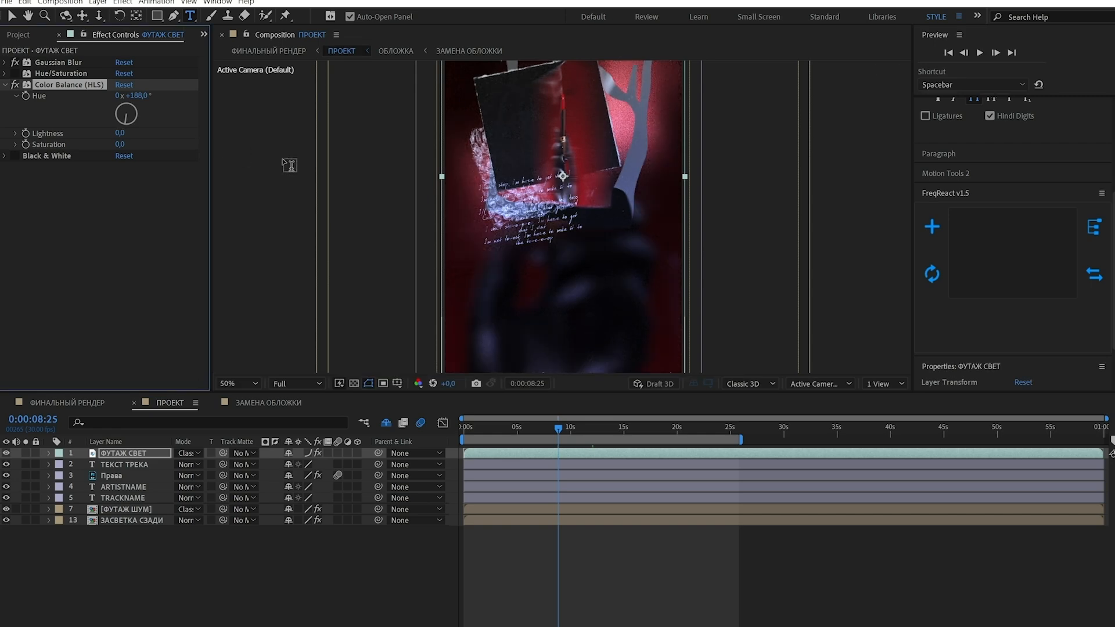
Step: Shift the Color Balance (HLS) hue to 1x+78° on ФУТАЖ СВЕТ, disable and collapse the effect, and return the time to 0:00:00:00
left_click_drag(129, 112, 134, 122)
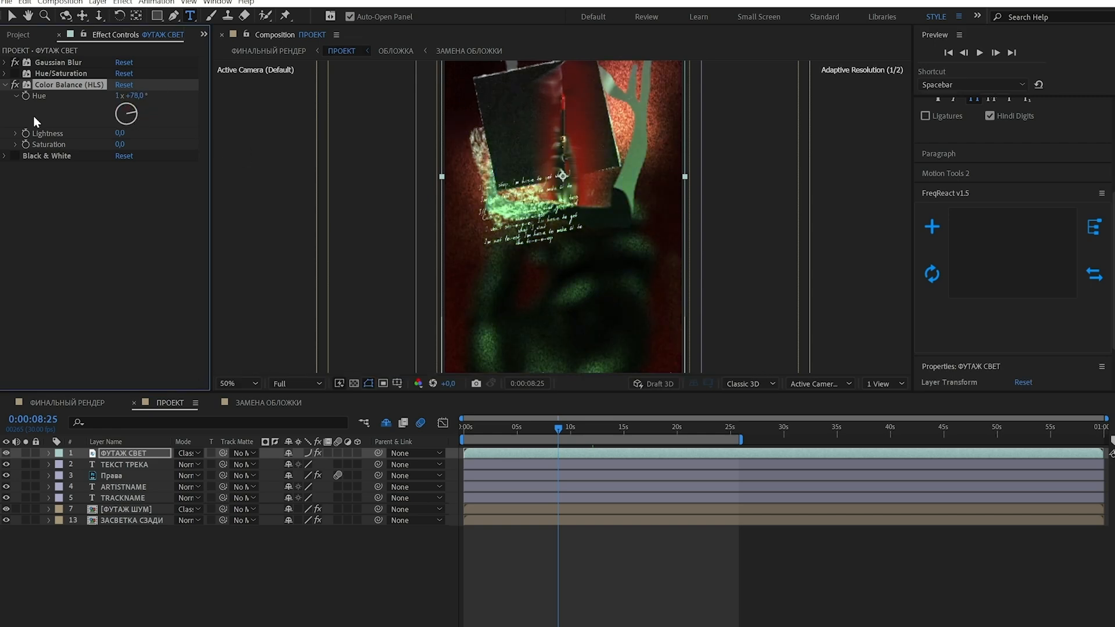
left_click(6, 87)
left_click_drag(526, 426, 458, 428)
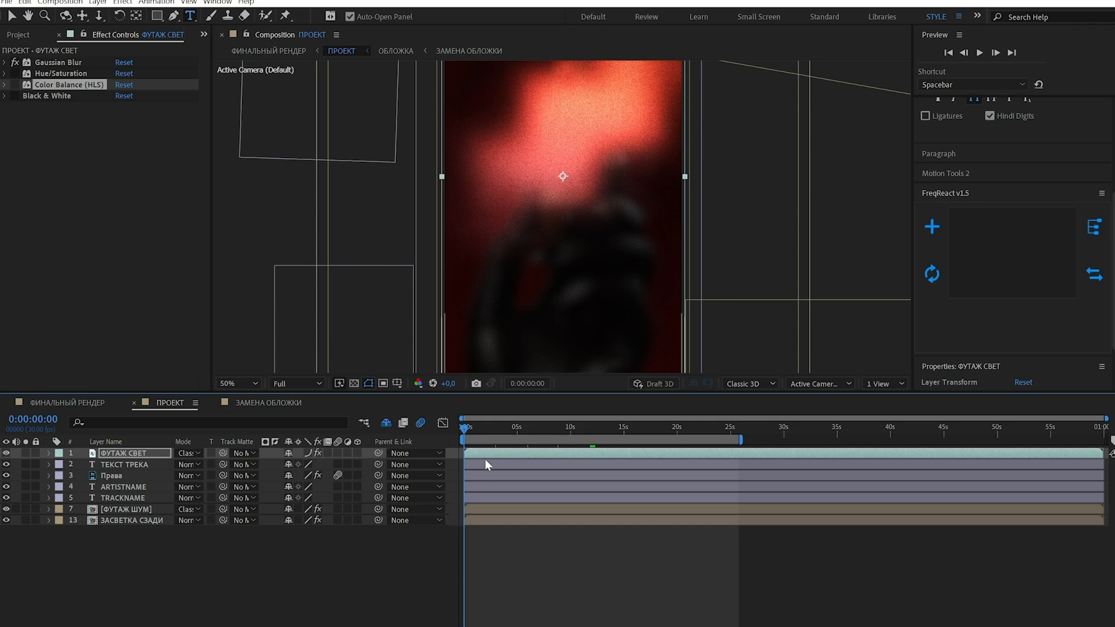
Step: Reveal the shy layers of ПРОЕКТ, look through its background layers at 0:00:04:06, and hide the shy layers again
left_click(385, 424)
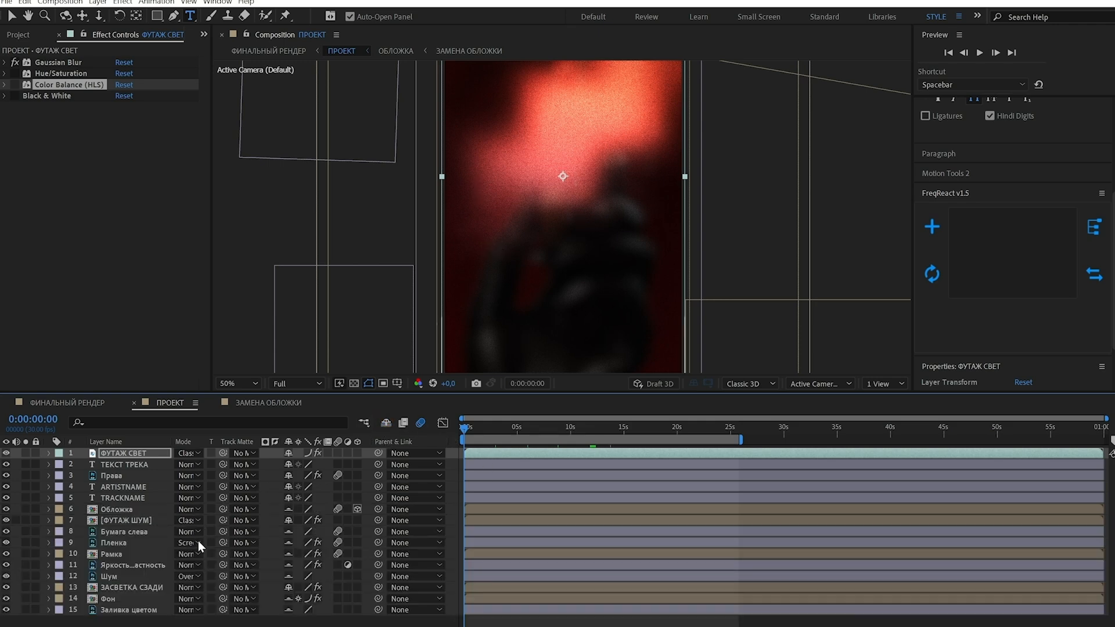
key("F2")
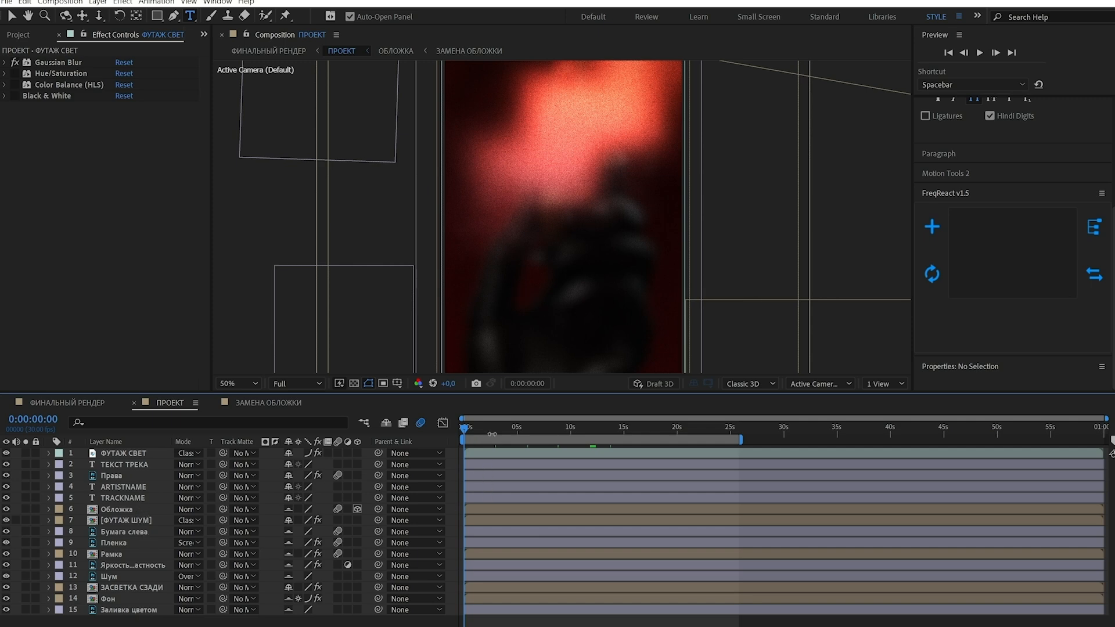
mouse_move(494, 433)
left_mouse_down()
mouse_move(521, 430)
mouse_move(507, 432)
left_mouse_up()
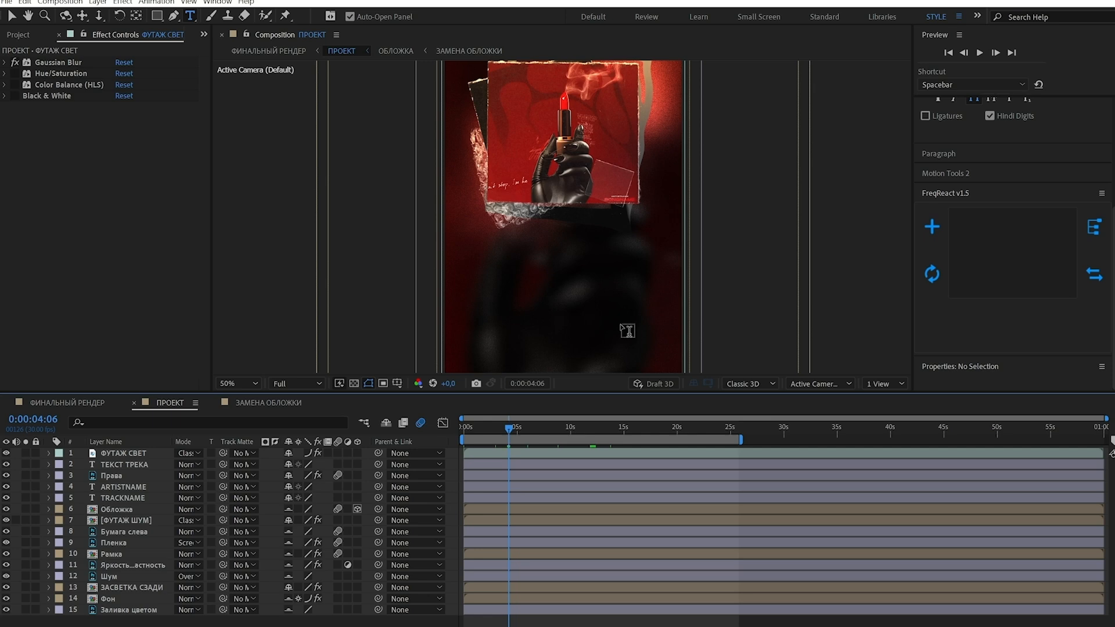
left_click(110, 610)
left_click(127, 599)
left_click(136, 587)
left_click(154, 576)
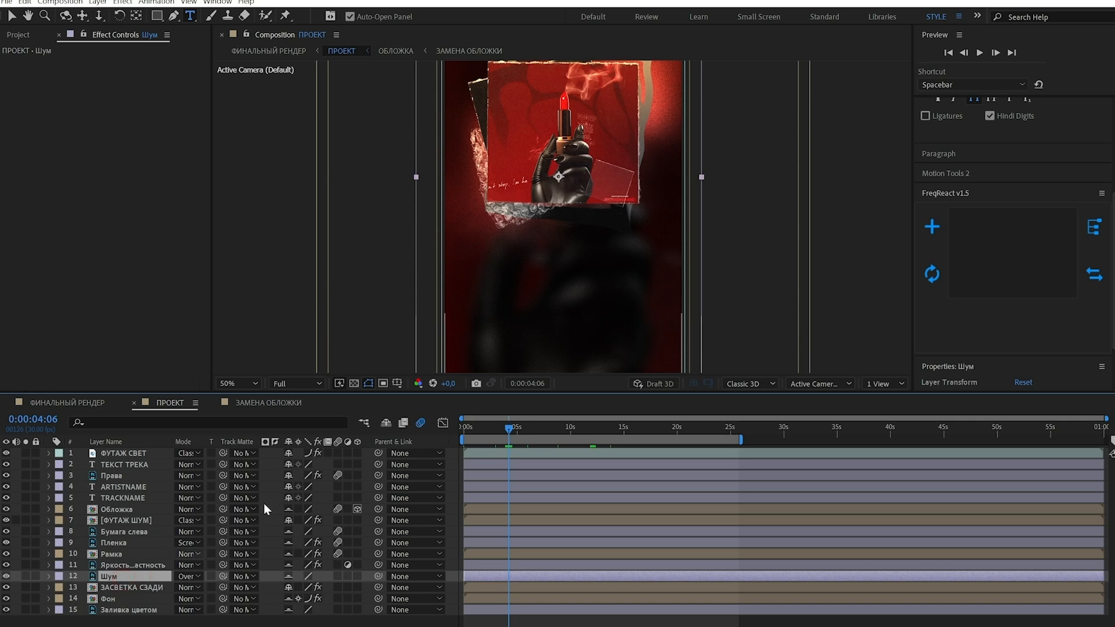
left_click(385, 423)
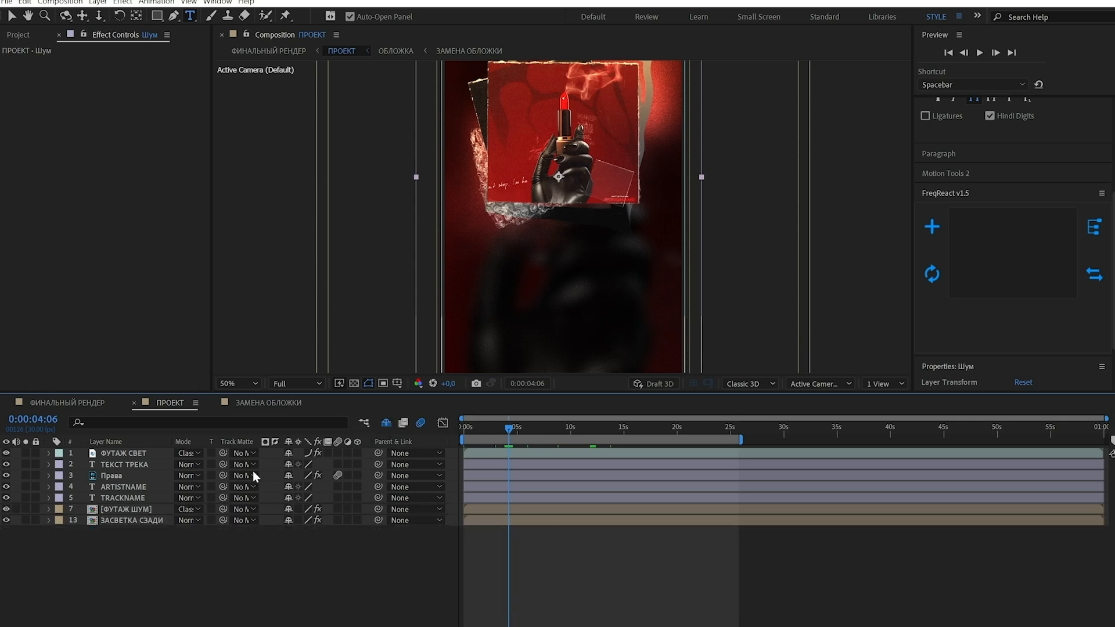
left_click_drag(539, 430, 562, 430)
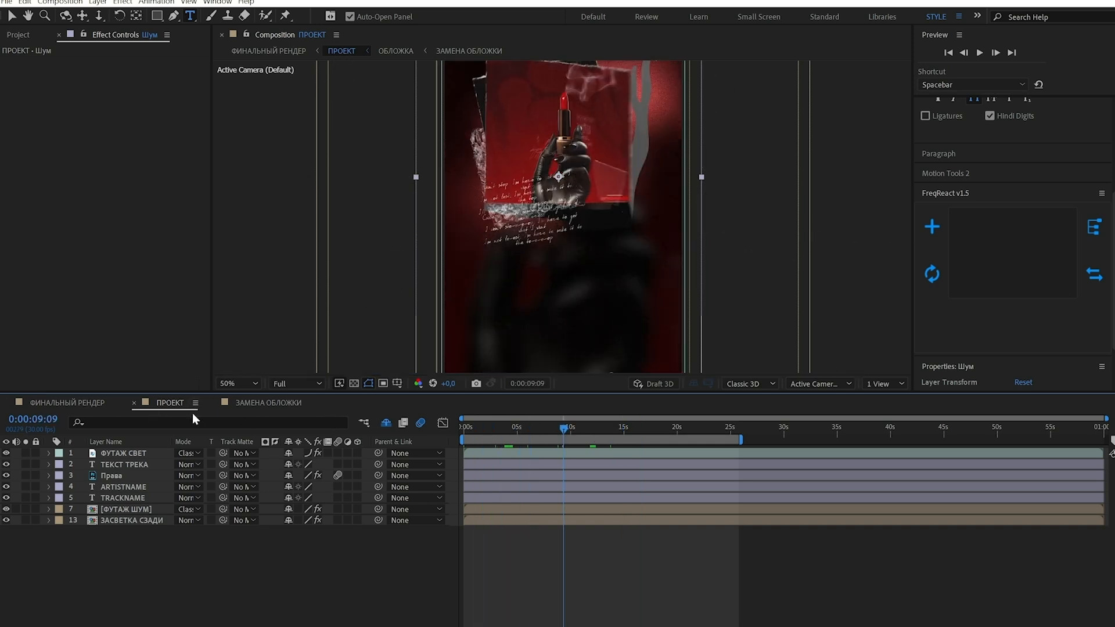
Step: Switch to the ФИНАЛЬНЫЙ РЕНДЕР composition, go to 0:00:00:00, and import Тест.wav as its uppermost layer
left_click(86, 403)
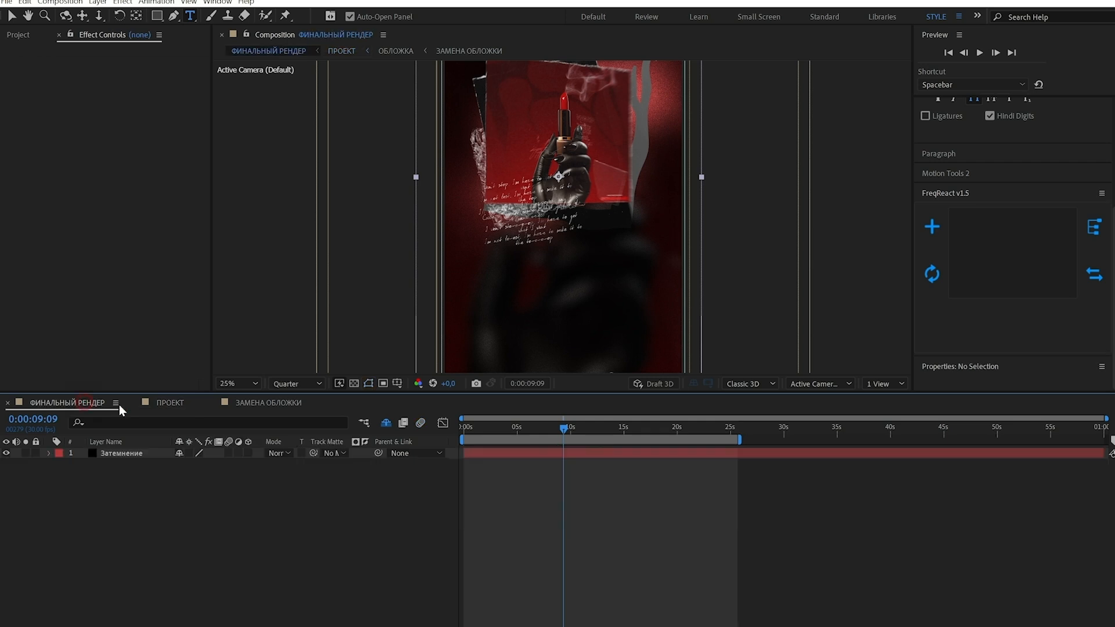
left_click_drag(503, 428, 428, 443)
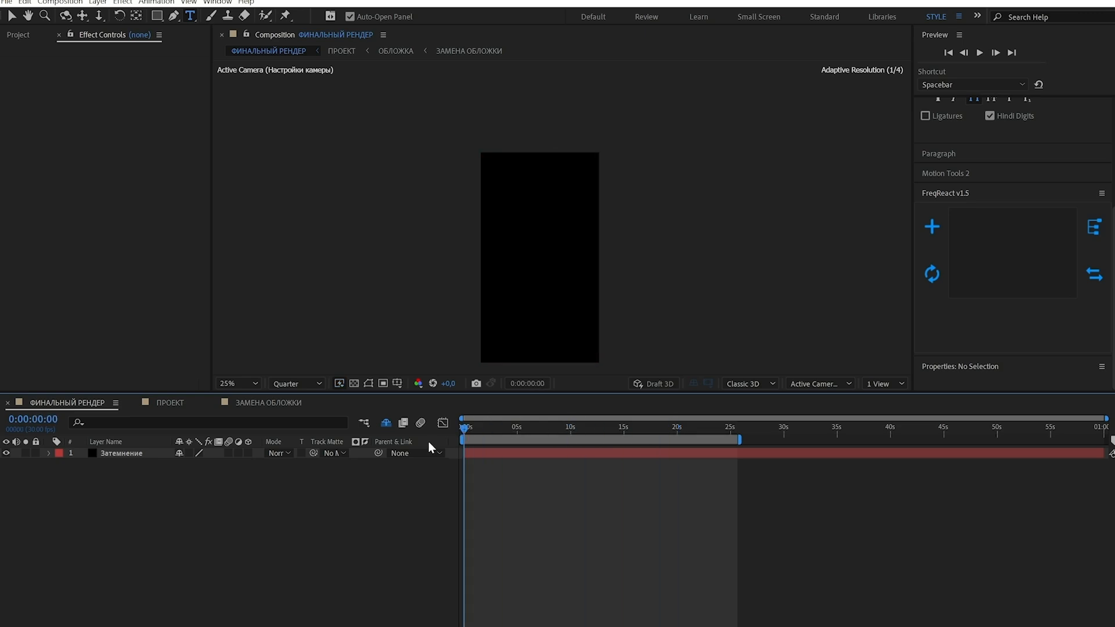
left_click(90, 600)
left_click_drag(572, 151, 120, 520)
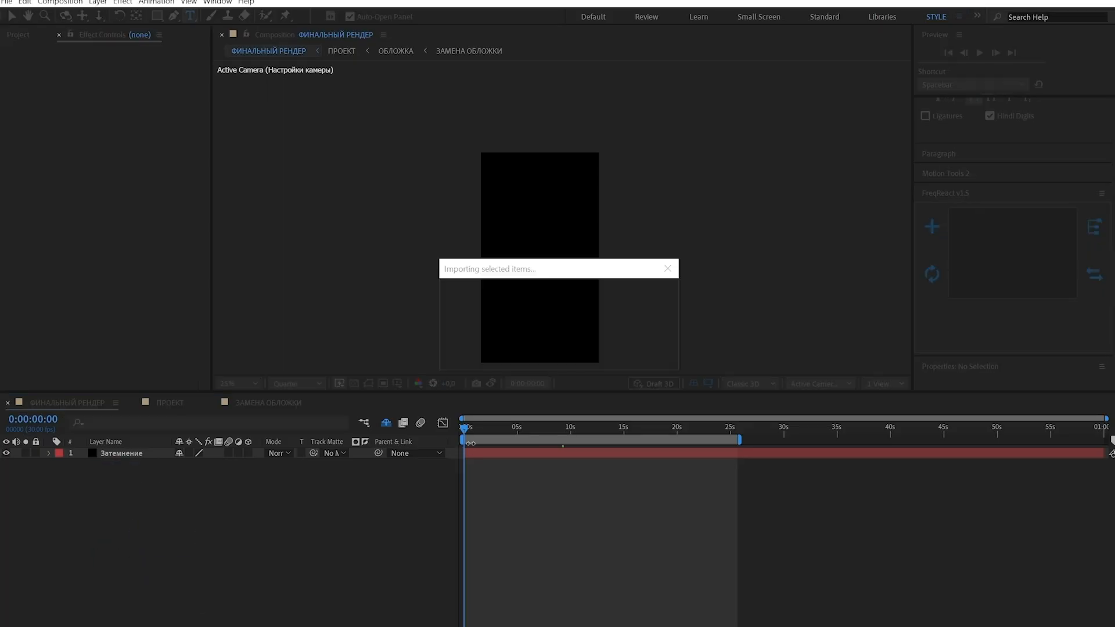
Step: Examine the ФИНАЛЬНЫЙ РЕНДЕР timeline to compare the Тест.wav length with the work area, opening and closing the graph editor once
left_click_drag(638, 430, 666, 429)
key(";")
left_click(677, 429)
left_click_drag(678, 430, 561, 427)
key(";")
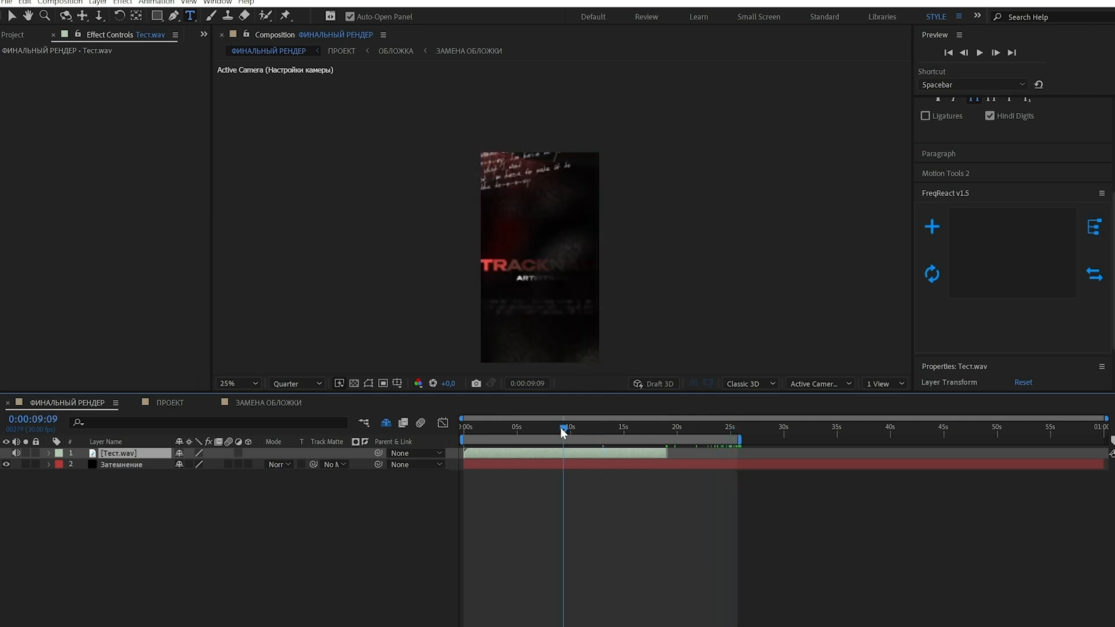
scroll(637, 440, "up", 3)
left_click(807, 429)
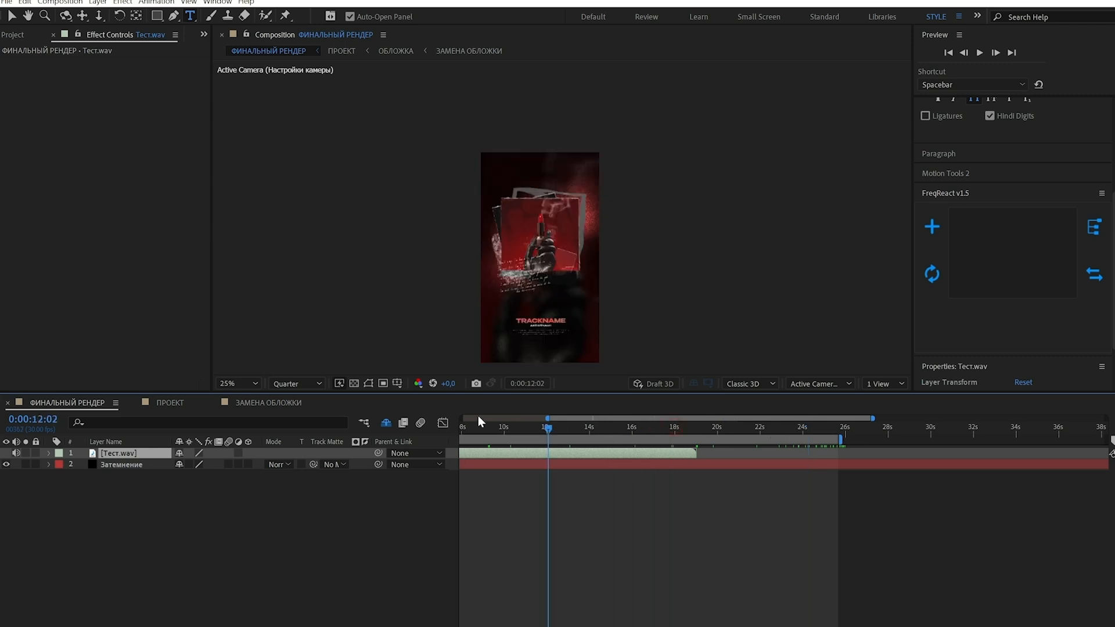
key("Home")
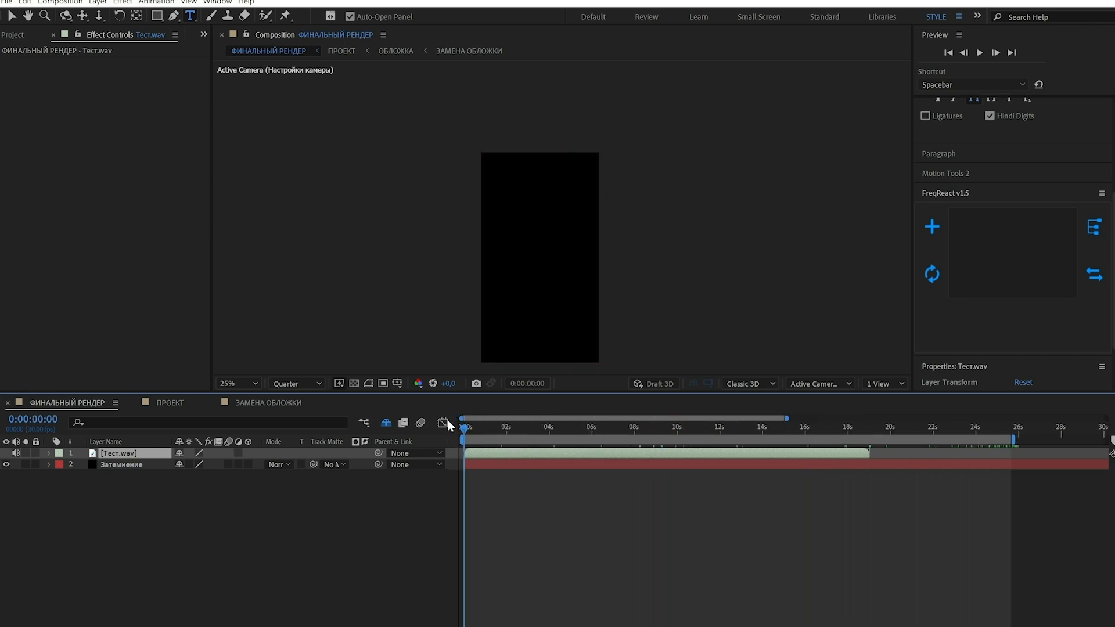
left_click(444, 423)
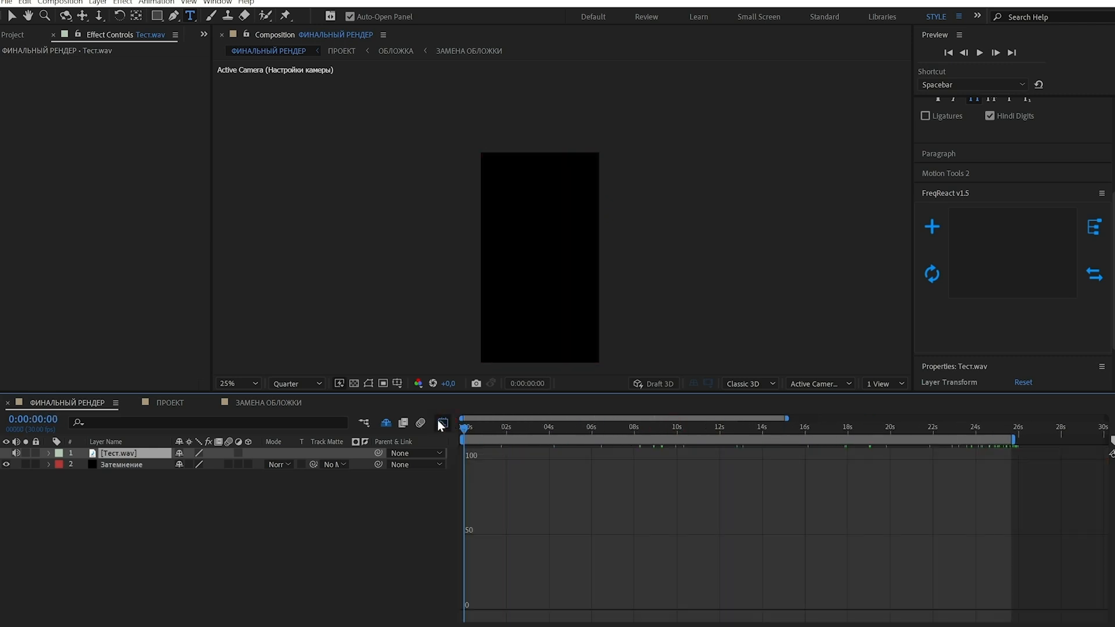
left_click(443, 423)
left_click_drag(517, 433, 994, 438)
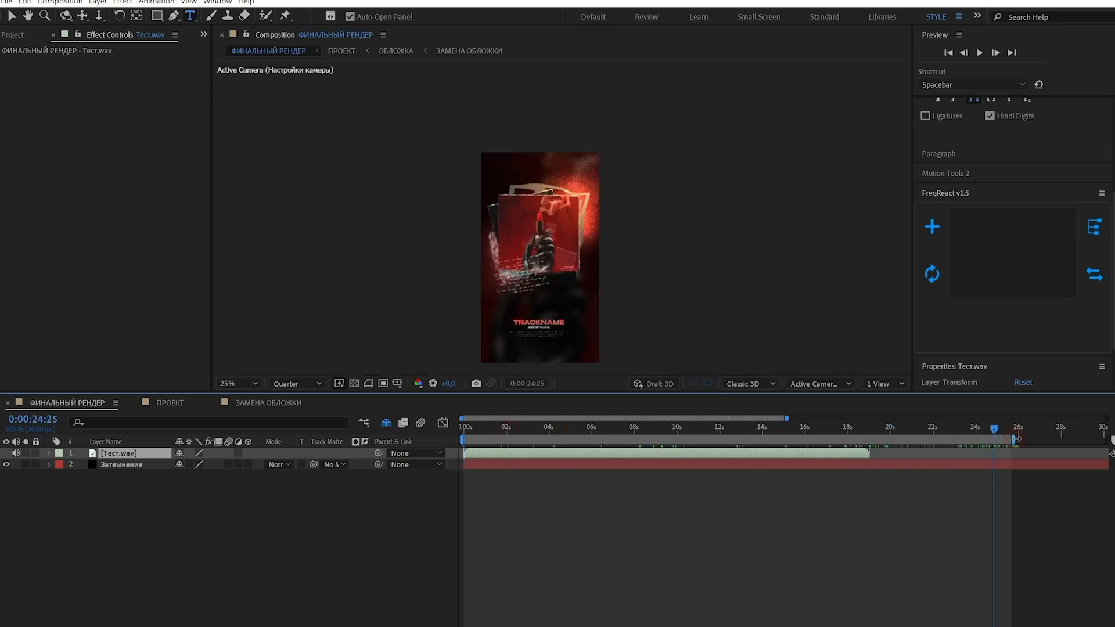
Step: Shorten the work area of ФИНАЛЬНЫЙ РЕНДЕР to end with the Тест.wav audio at about 0:00:19:00, checking the alignment up close
left_click_drag(1016, 438, 881, 440)
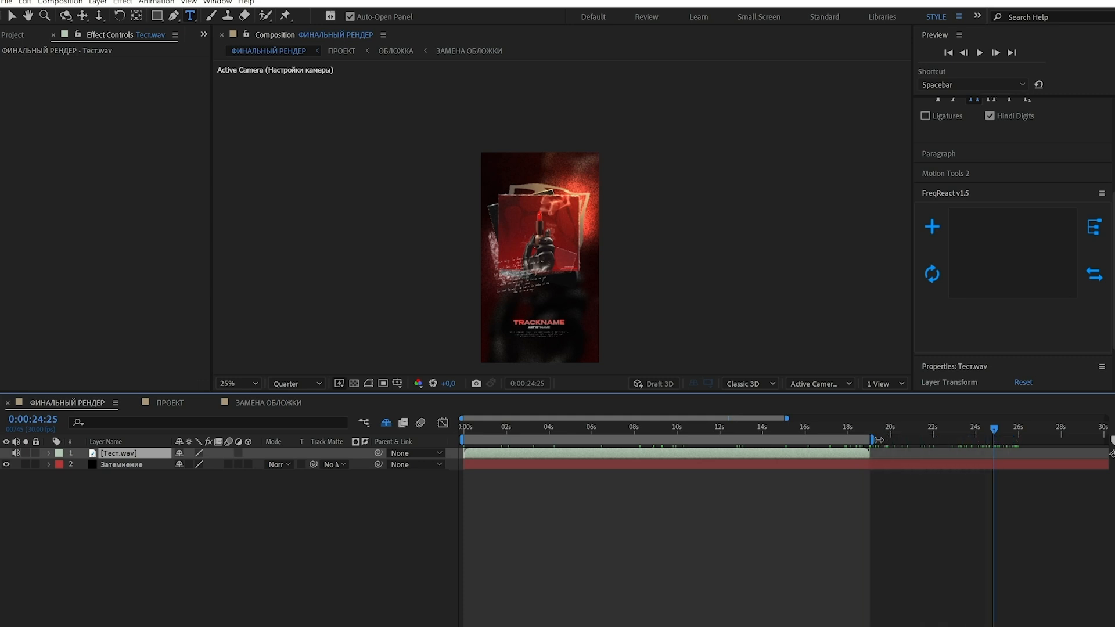
left_click(843, 428)
scroll(842, 438, "up", 3)
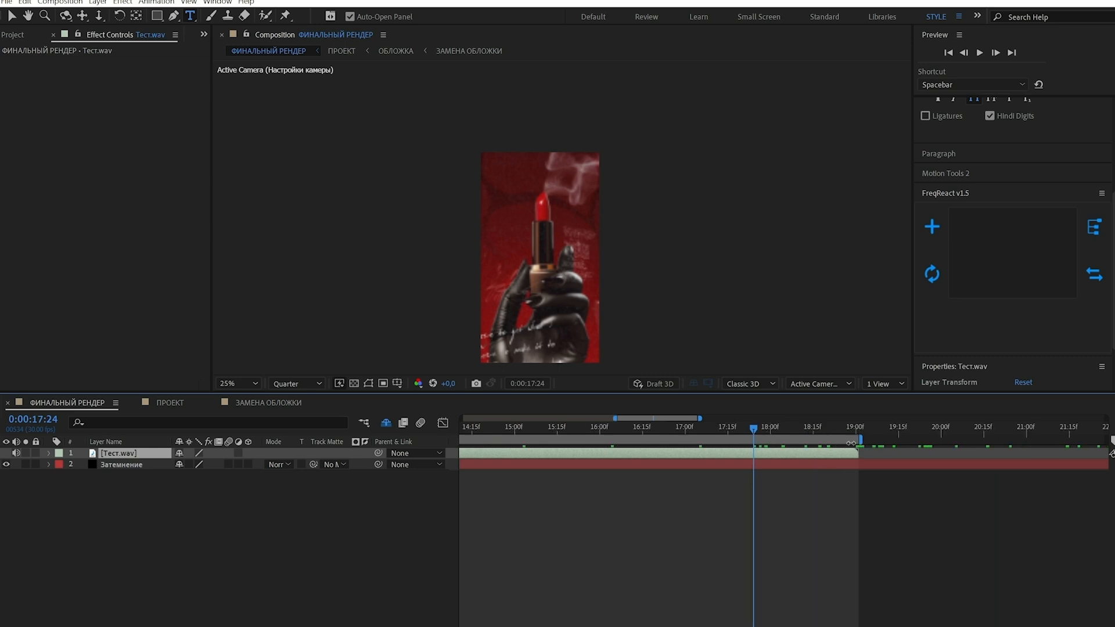
scroll(799, 429, "down", 5)
scroll(573, 429, "down", 3)
left_click(463, 427)
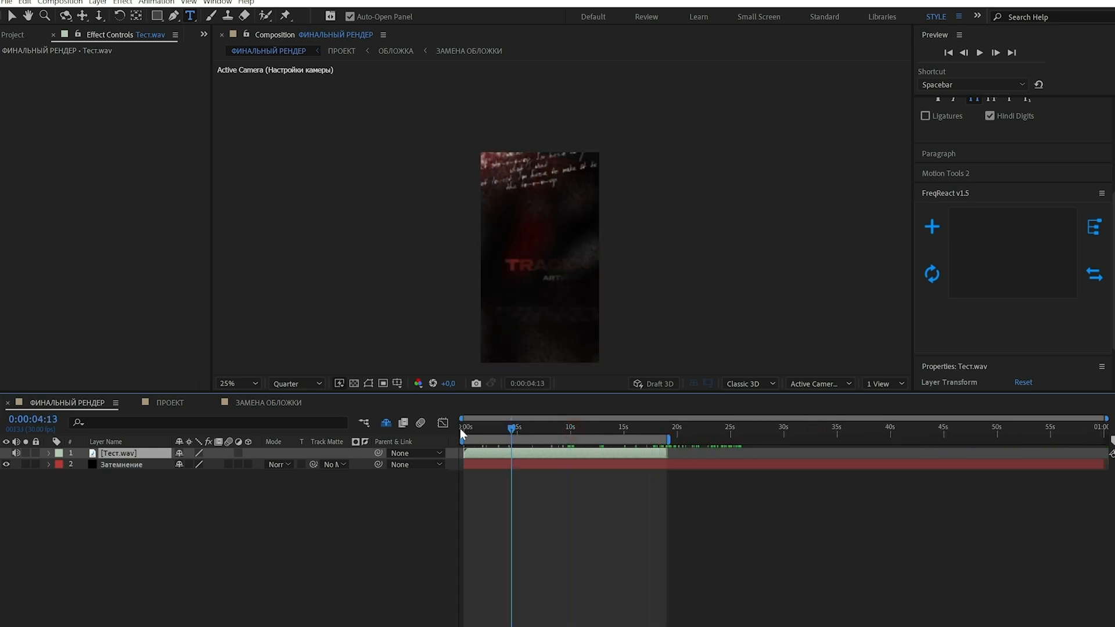
Step: Examine the closing Opacity keyframes of the Затемнение layer with the time at 0:00:16:26, and collapse the layer's properties
mouse_move(507, 427)
left_mouse_down()
mouse_move(669, 431)
mouse_move(451, 421)
mouse_move(786, 439)
mouse_move(673, 439)
left_mouse_up()
scroll(617, 486, "up", 3, "alt")
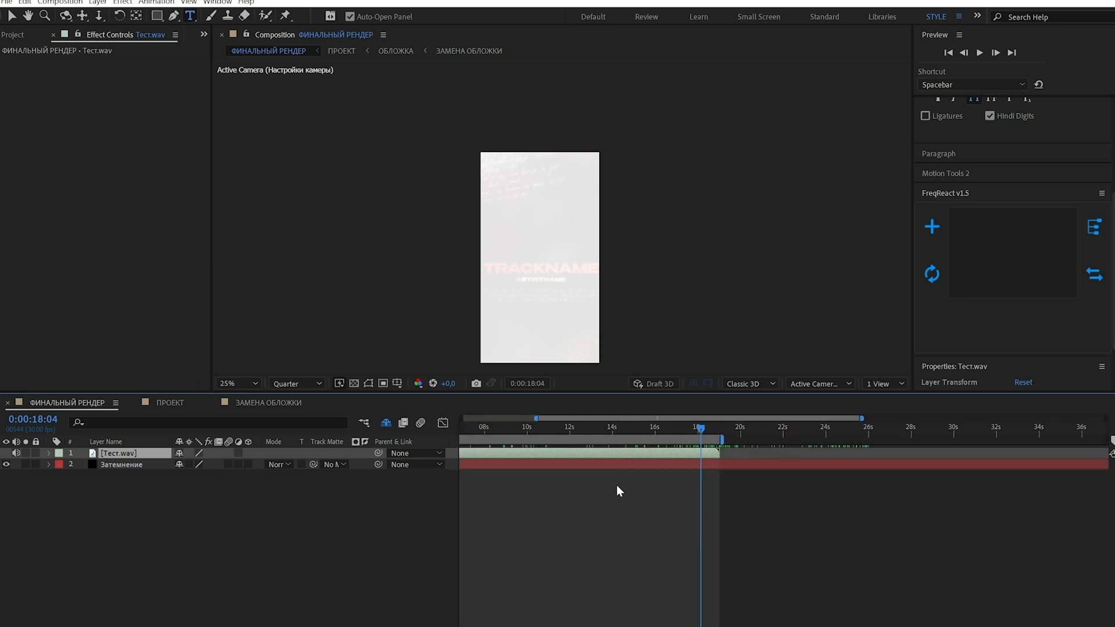
left_click(674, 433)
left_click(138, 466)
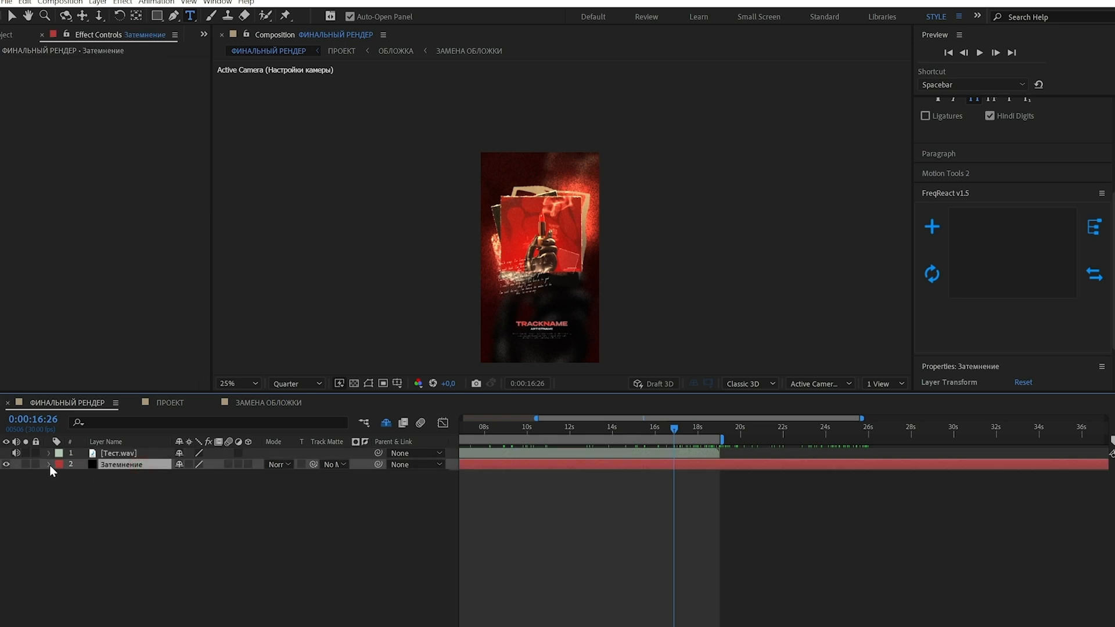
left_click(49, 465)
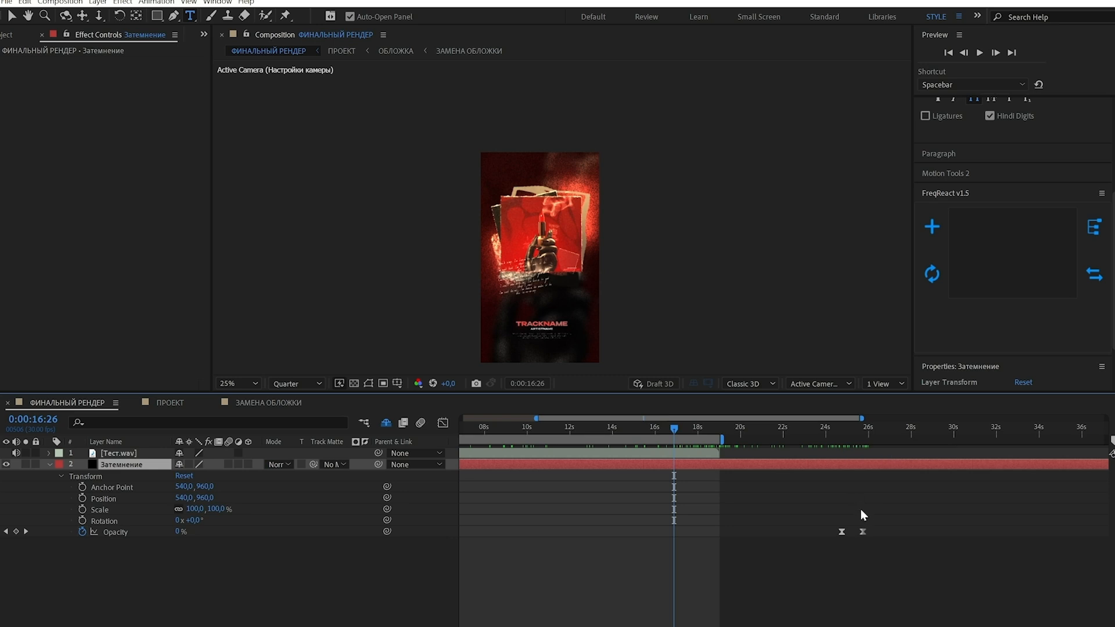
left_click_drag(876, 525, 821, 541)
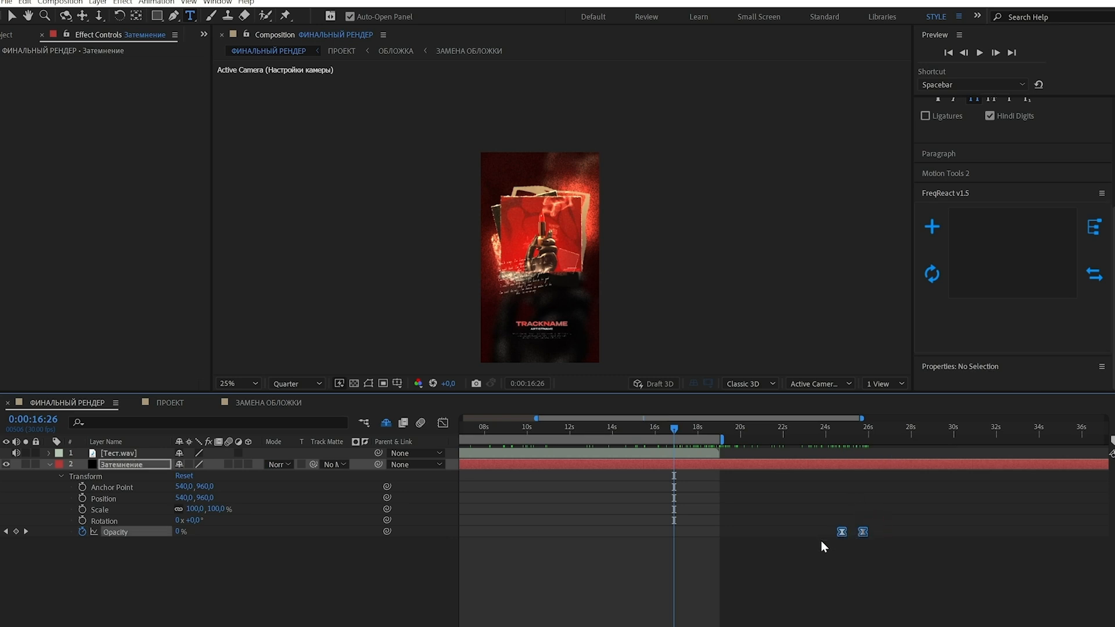
left_click(50, 465)
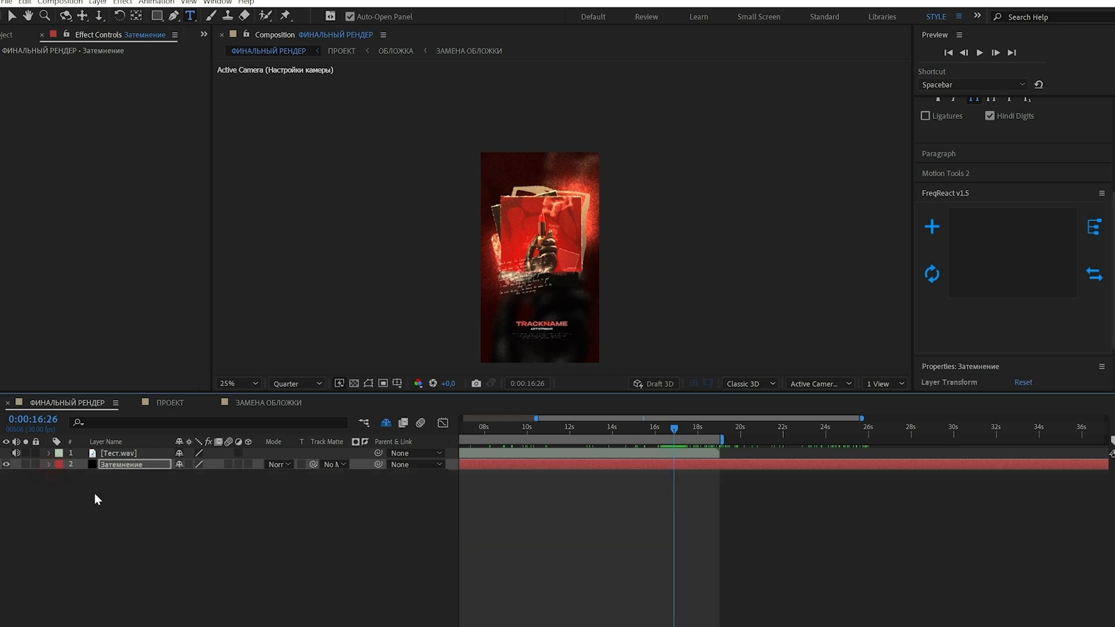
Step: Move the two closing Opacity keyframes of the Затемнение layer to about 0:00:18:00 and 0:00:19:00, just before the audio ends
left_click(96, 490)
left_click(112, 465)
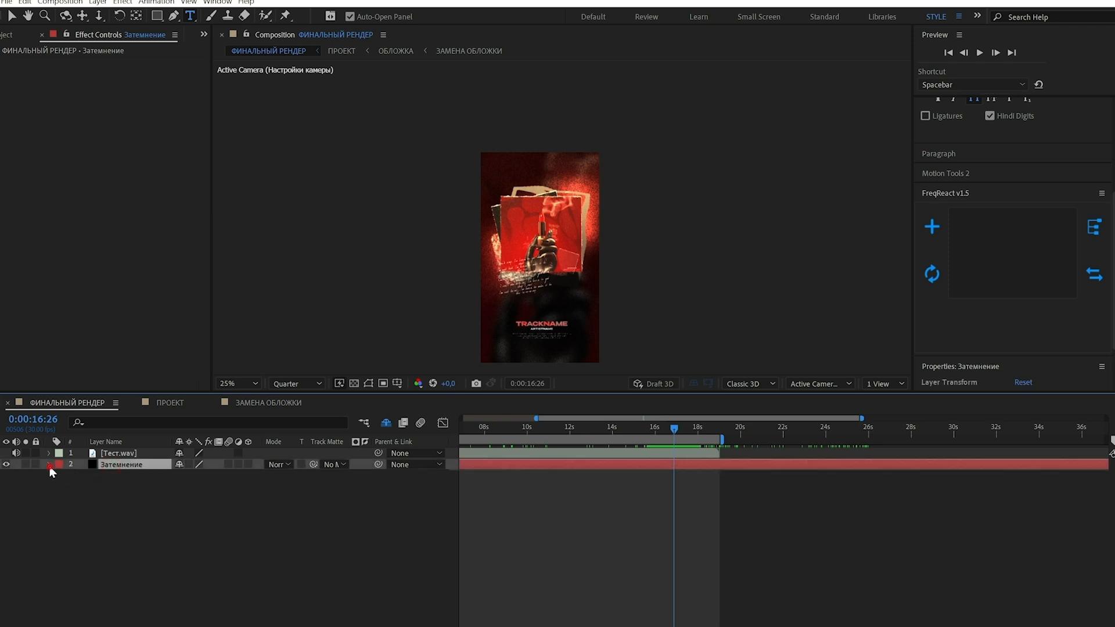
left_click(49, 464)
left_click(113, 534)
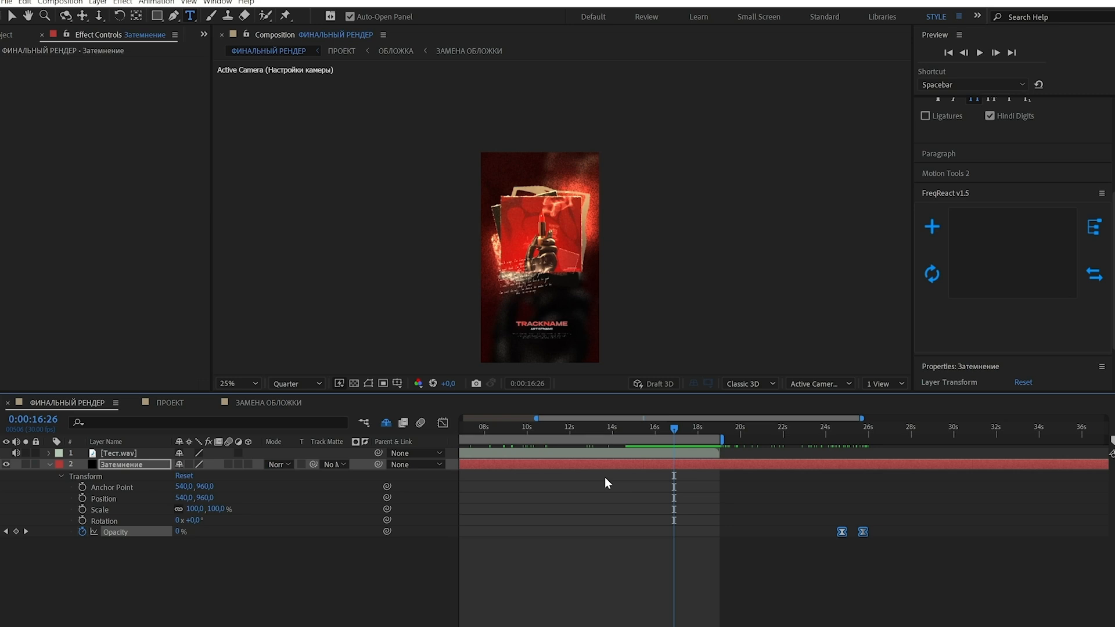
left_click_drag(885, 525, 815, 541)
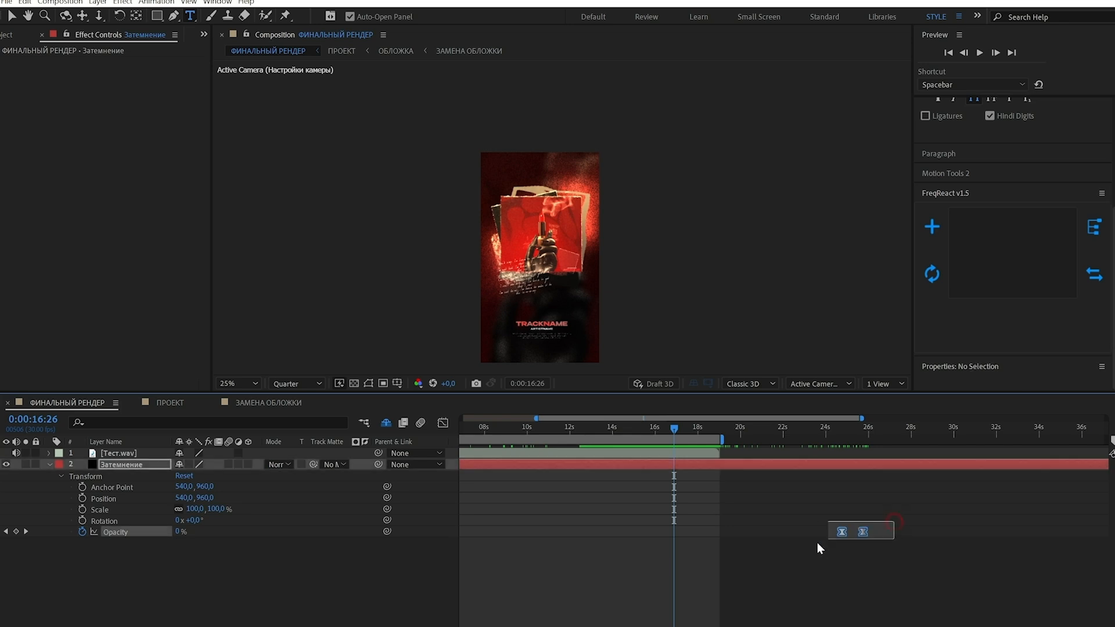
left_click_drag(747, 528, 697, 526)
scroll(711, 540, "up", 5)
left_click_drag(816, 514, 553, 558)
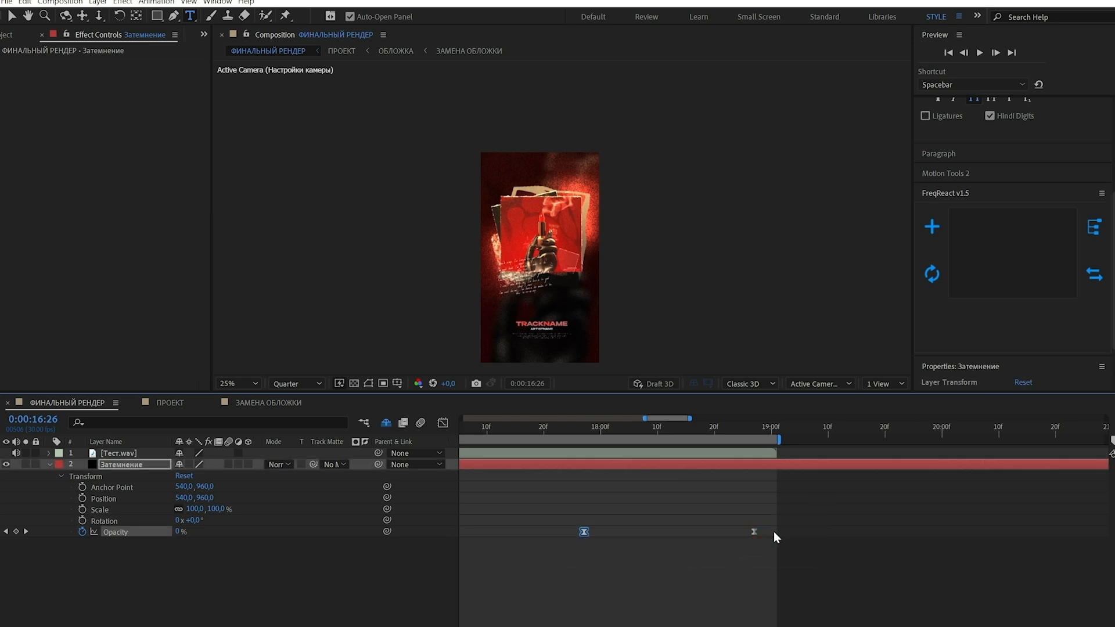
left_click_drag(799, 521, 560, 556)
Step: Check the frames before the closing fade, preview ФИНАЛЬНЫЙ РЕНДЕР from the start, and return to 0:00:00:00
left_click_drag(747, 430, 568, 432)
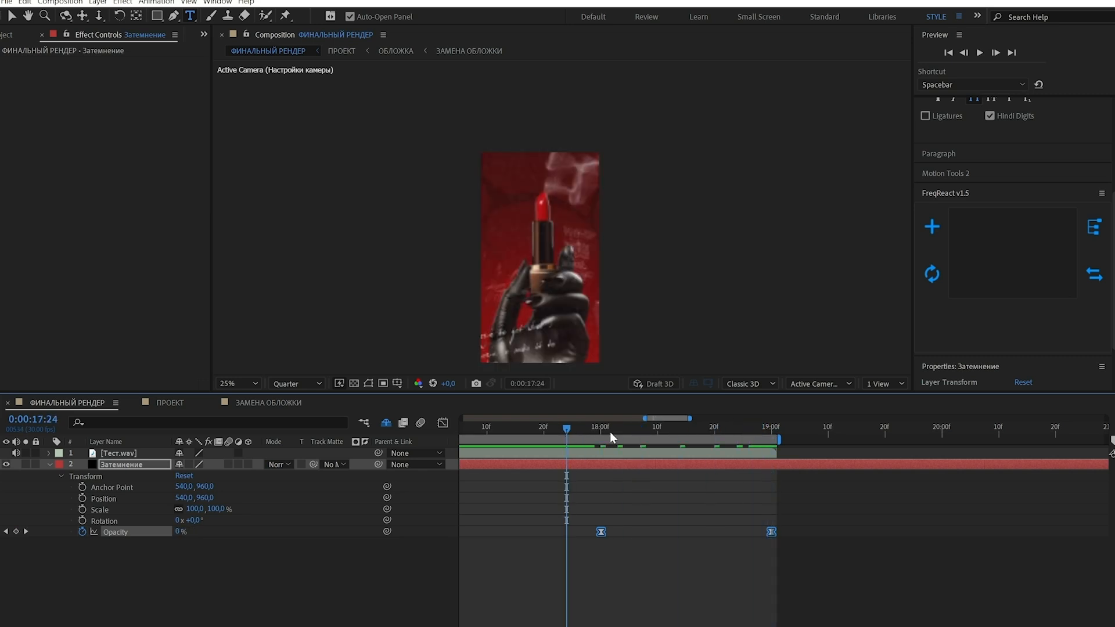
key("semicolon")
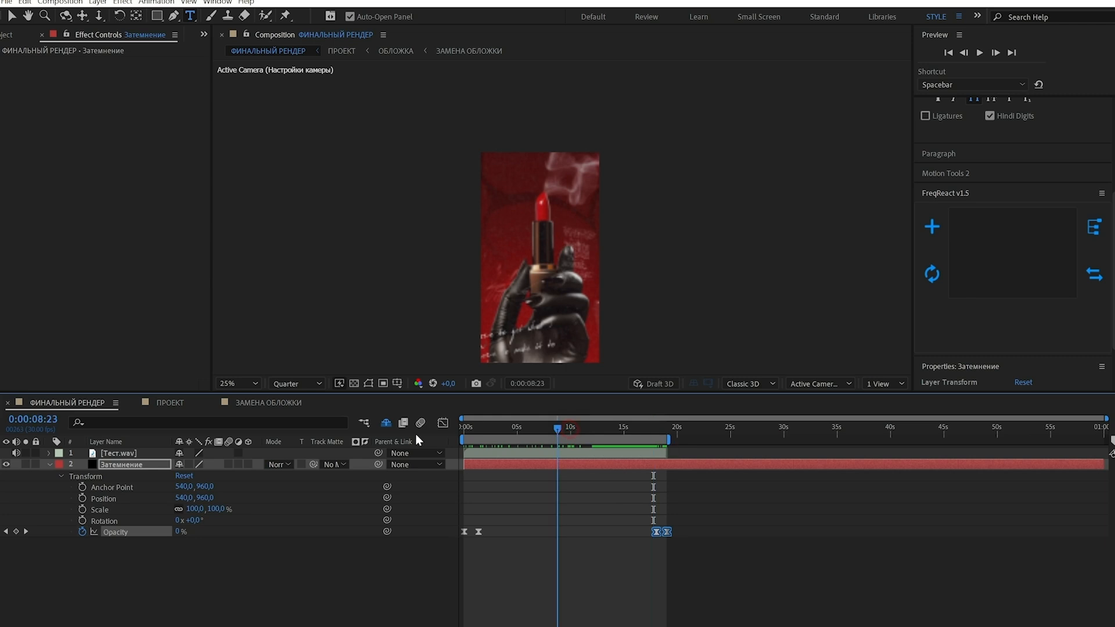
key("Home")
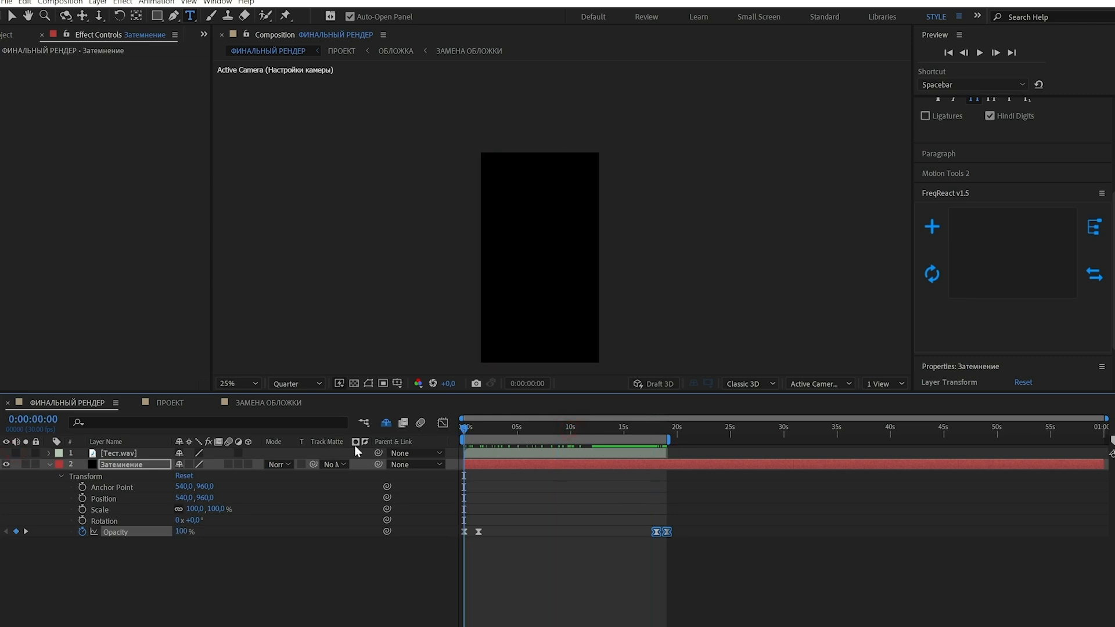
left_click_drag(493, 429, 457, 431)
key("space")
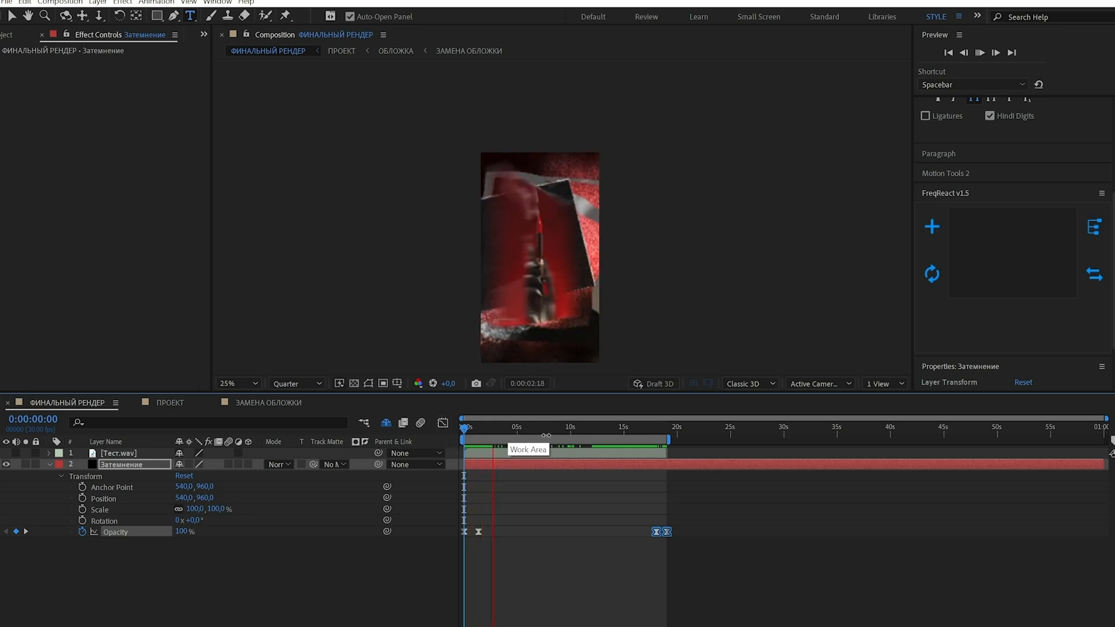
key("space")
left_click_drag(630, 430, 302, 410)
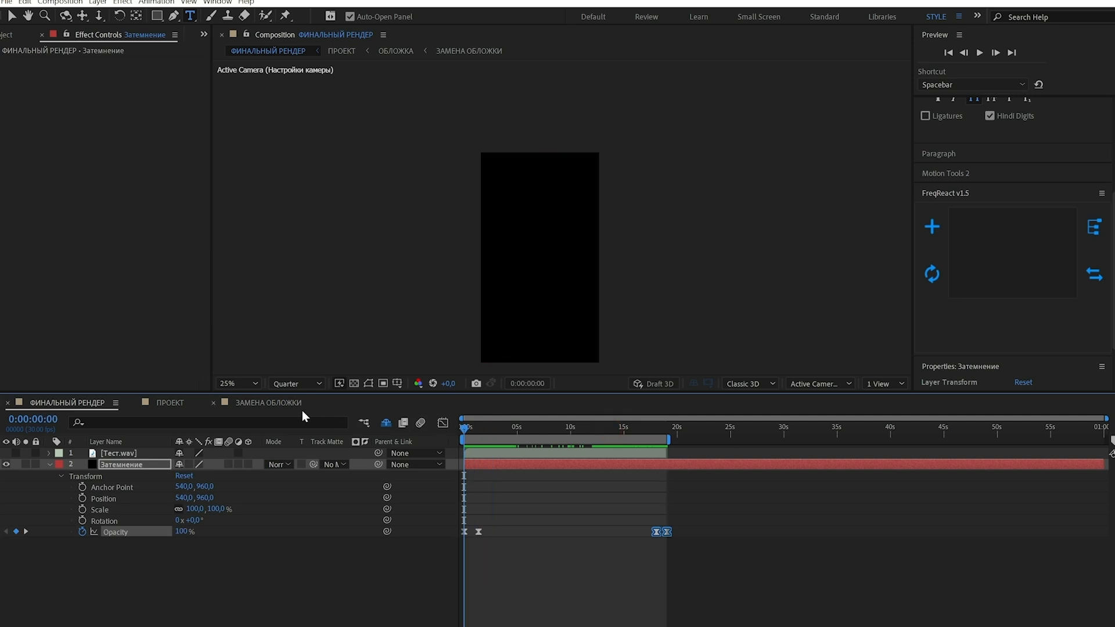
Step: Look over the ЗАМЕНА ОБЛОЖКИ and ПРОЕКТ compositions, moving the time in ПРОЕКТ to 0:00:14:17
left_click(263, 402)
left_click(168, 402)
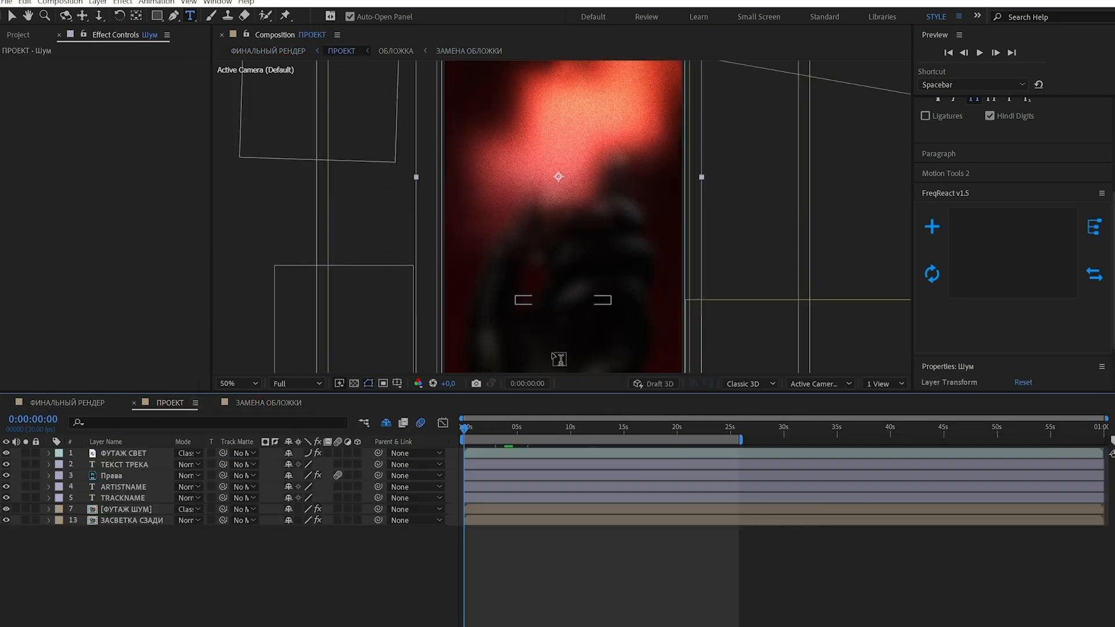
left_click_drag(540, 429, 621, 434)
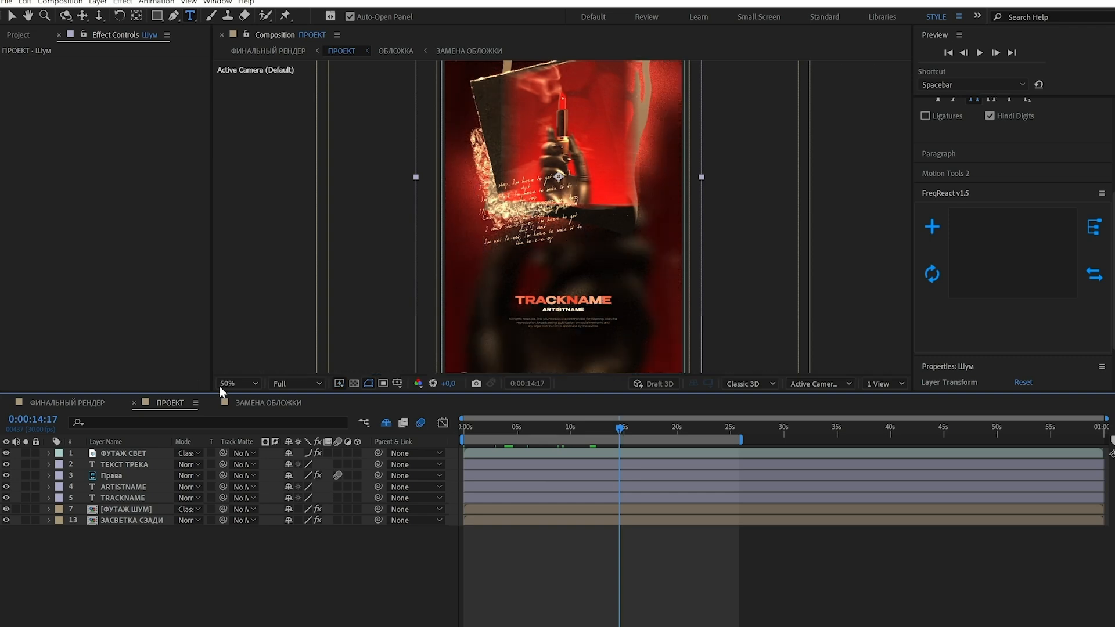
Step: Check playback in the ФИНАЛЬНЫЙ РЕНДЕР composition, return to 0:00:00:00, and collapse the Затемнение layer's properties
left_click(67, 403)
left_click_drag(496, 434, 524, 428)
key("space")
left_click_drag(485, 433, 452, 432)
left_click(49, 464)
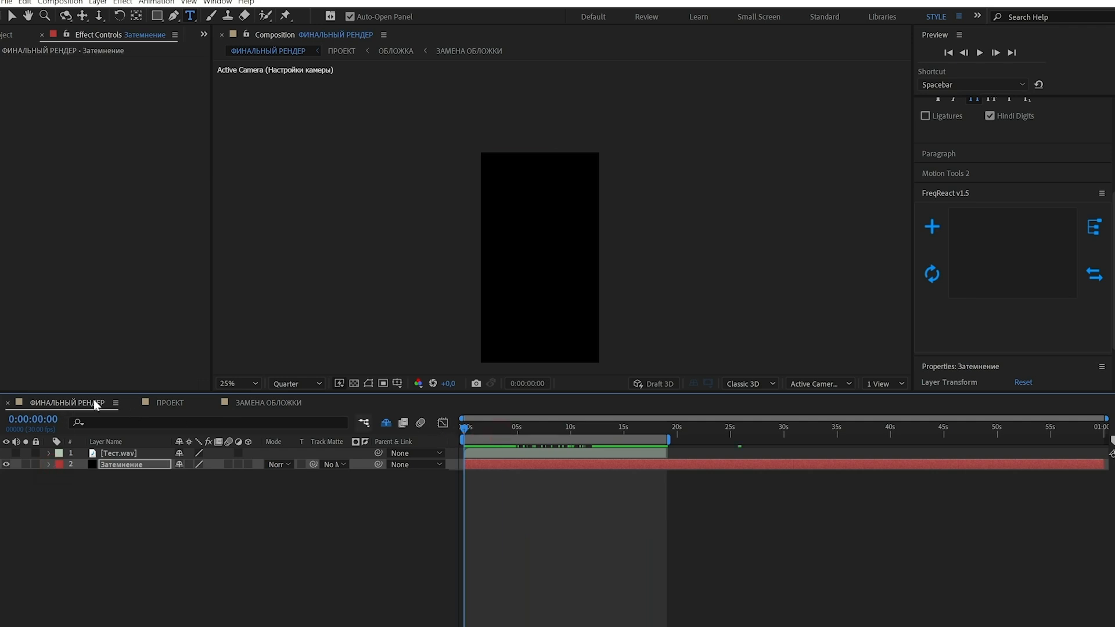
Step: Add the ФИНАЛЬНЫЙ РЕНДЕР composition to the render queue and open the output file selection for the new item
left_click(7, 2)
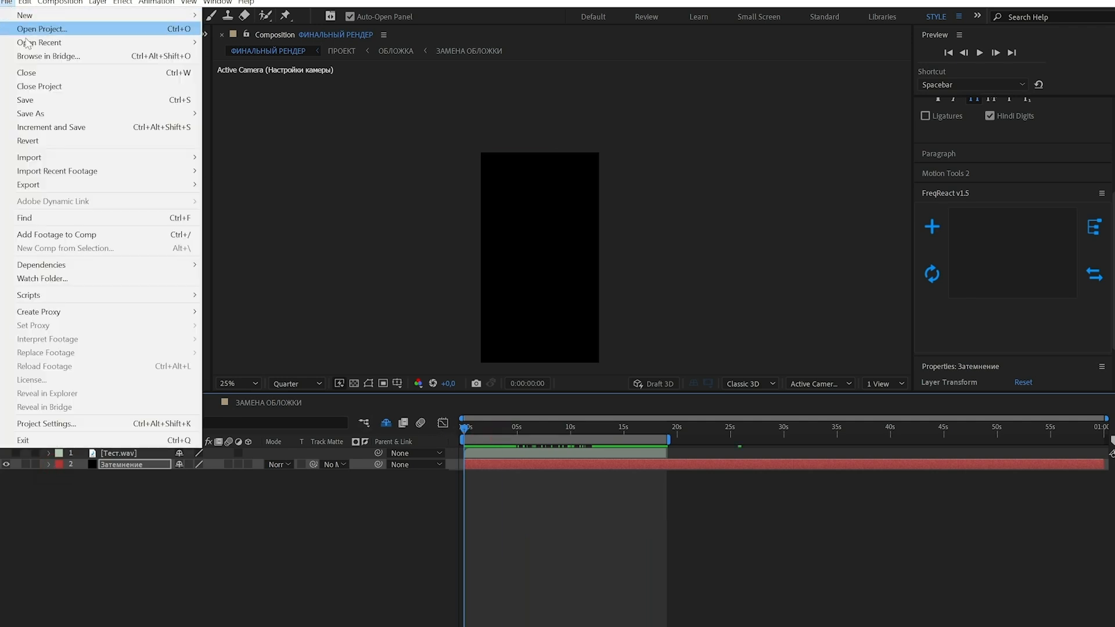
mouse_move(139, 185)
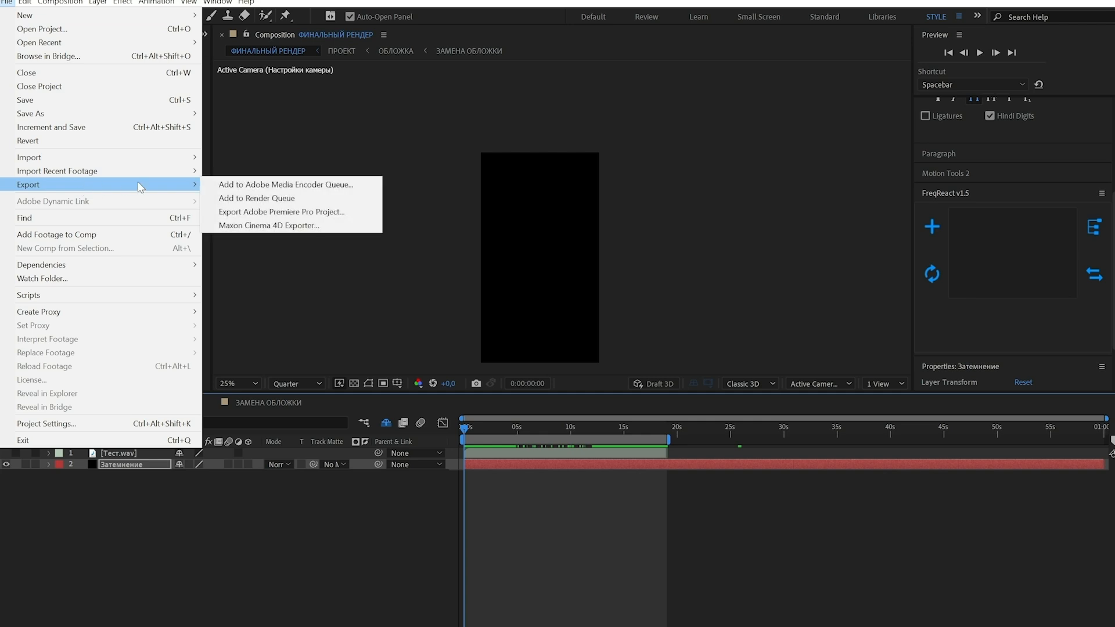
left_click(258, 200)
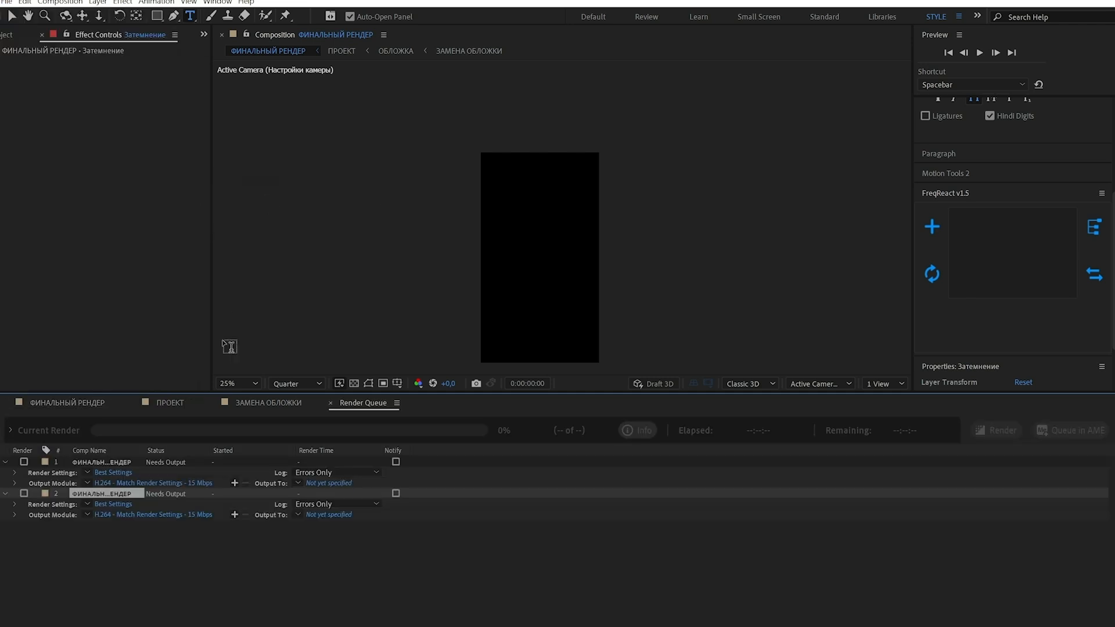
left_click(334, 515)
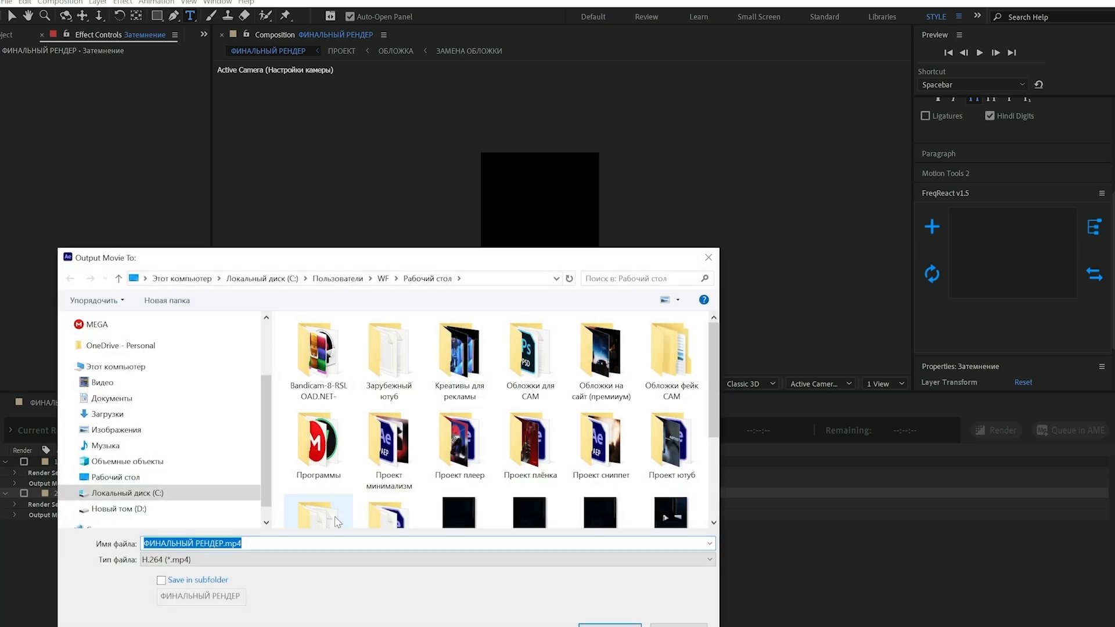